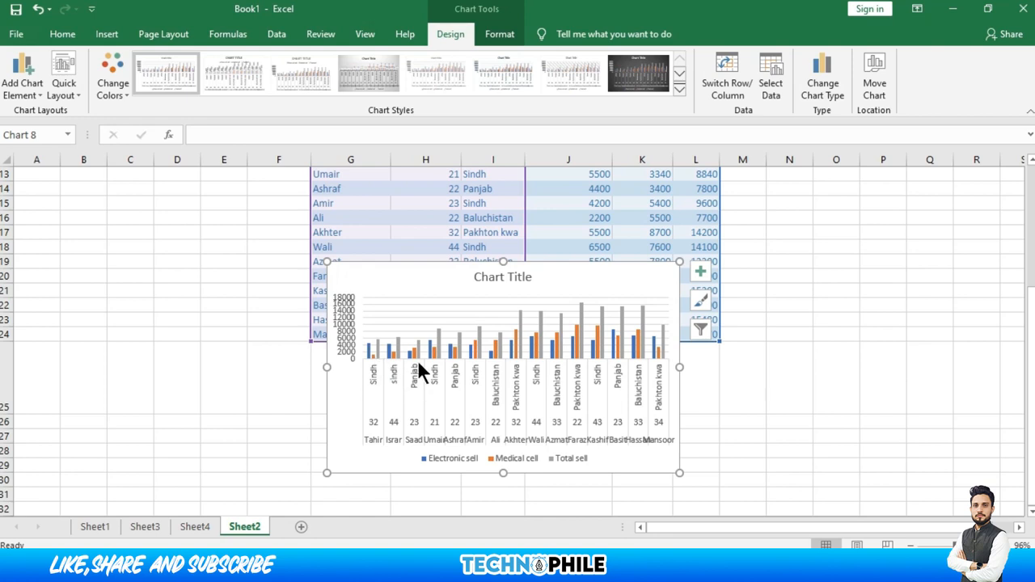
# Step: Insert a line sparkline in cell J25 of Sheet2 using the data range J10:J24
pyautogui.moveTo(429, 356)
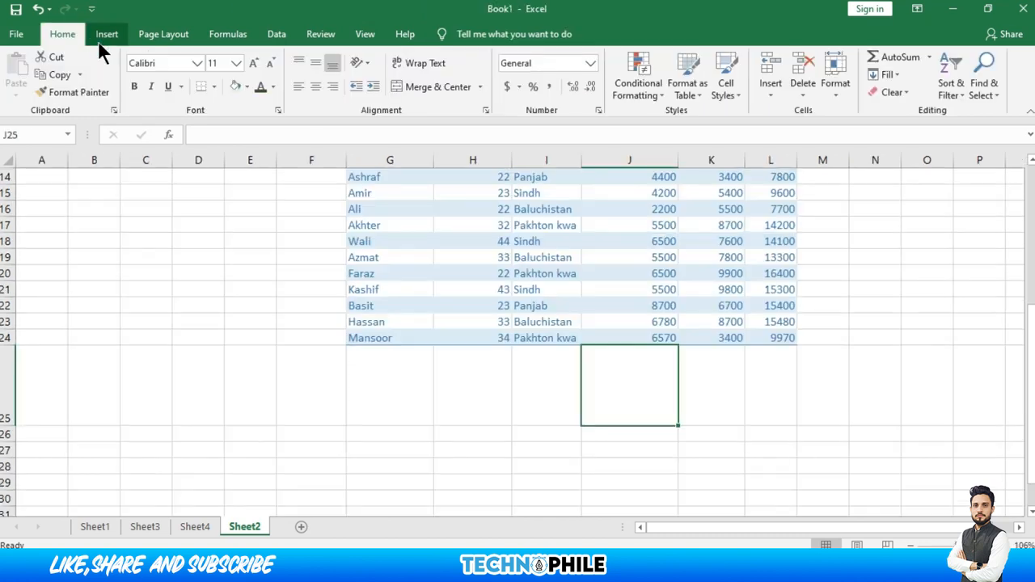
pyautogui.click(103, 36)
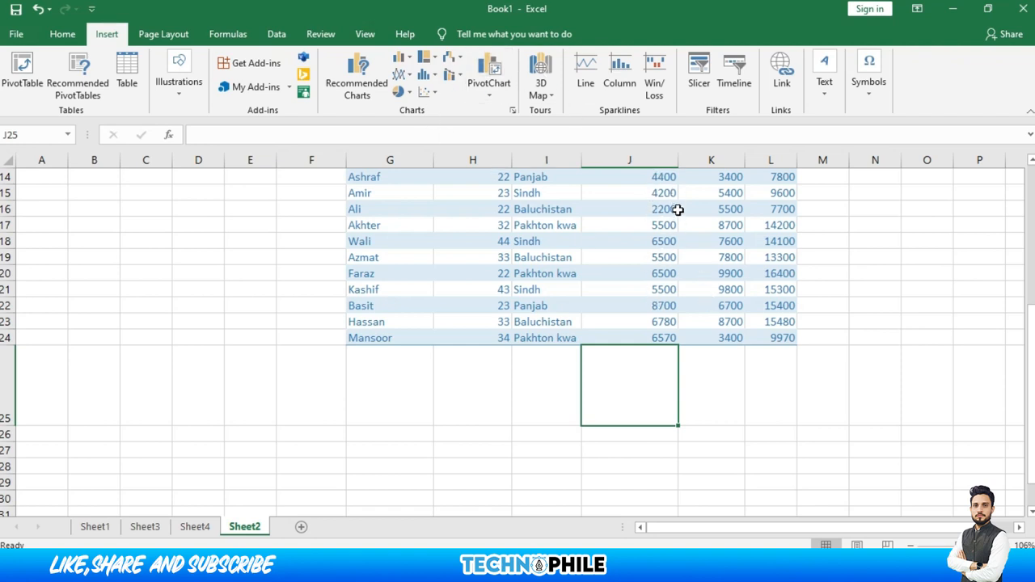
pyautogui.click(582, 84)
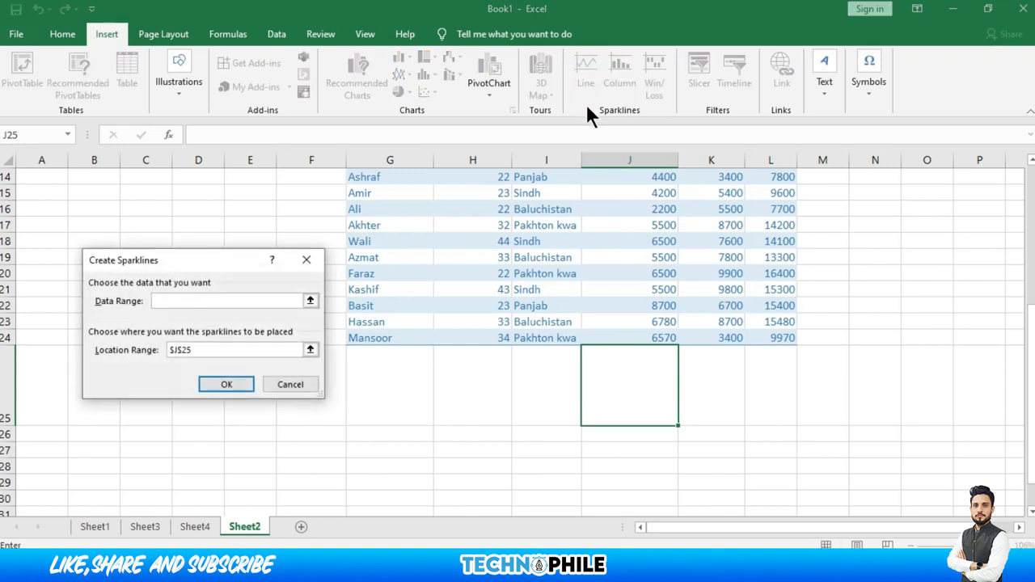
pyautogui.moveTo(650, 340)
pyautogui.mouseDown()
pyautogui.moveTo(633, 108)
pyautogui.moveTo(656, 77)
pyautogui.moveTo(639, 324)
pyautogui.mouseUp()
pyautogui.click(233, 374)
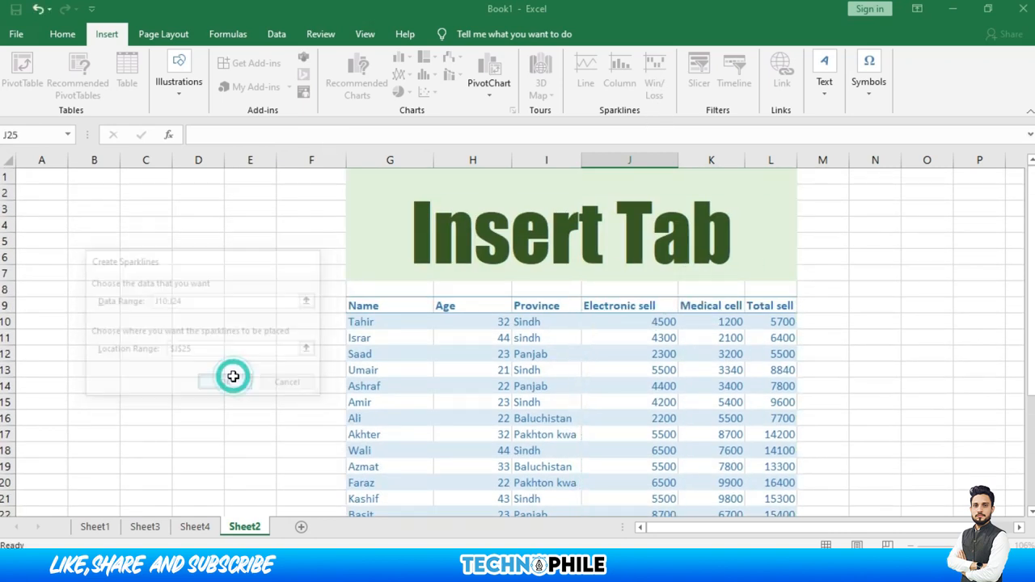
# Step: Turn on markers for the sparkline in J25 and fill it across to K25 and L25
pyautogui.moveTo(1029, 338); pyautogui.dragTo(1029, 350)
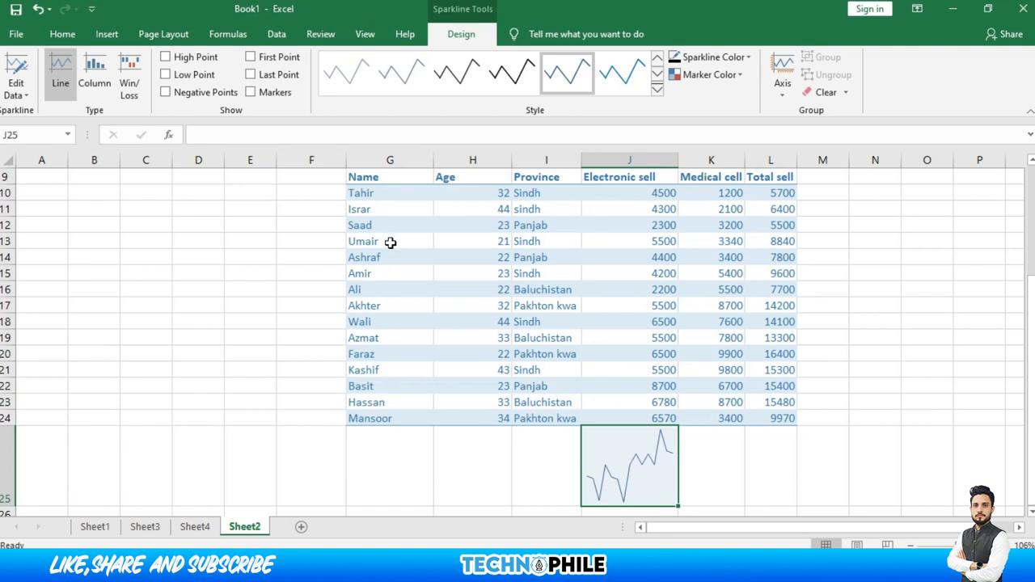
pyautogui.click(250, 92)
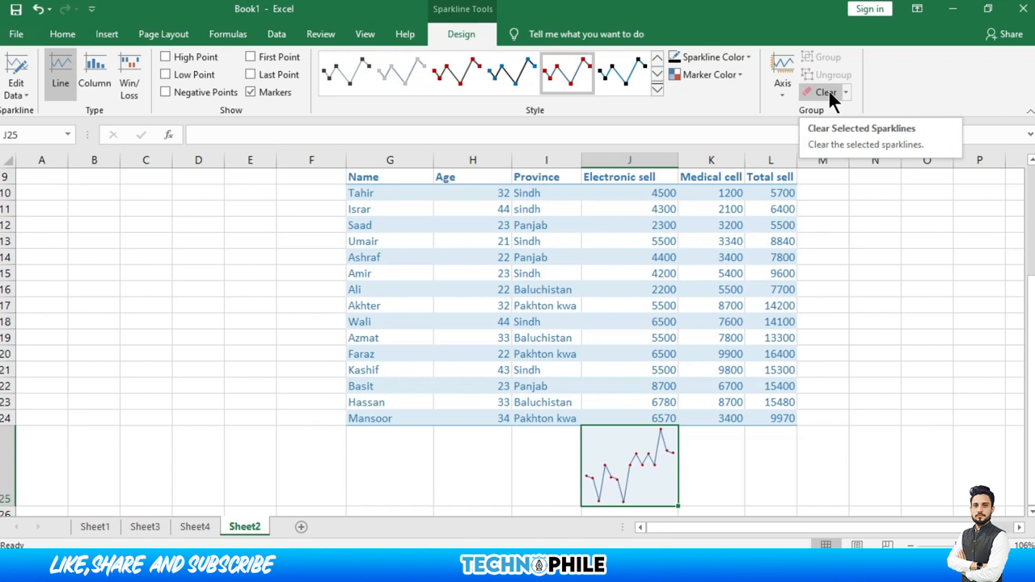
pyautogui.moveTo(679, 506); pyautogui.dragTo(779, 500)
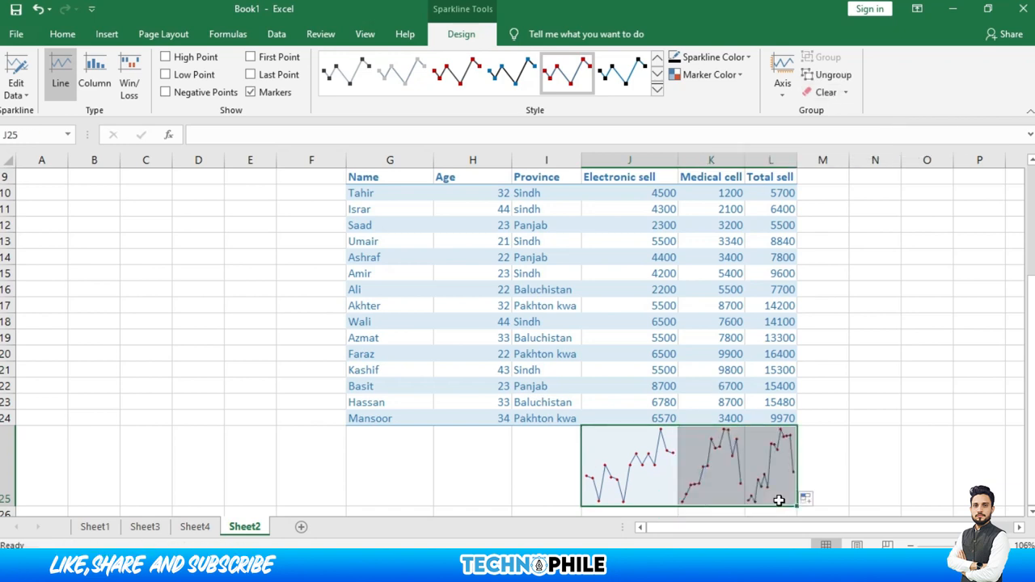
# Step: Clear the selected line sparklines from cells J25:L25
pyautogui.click(845, 92)
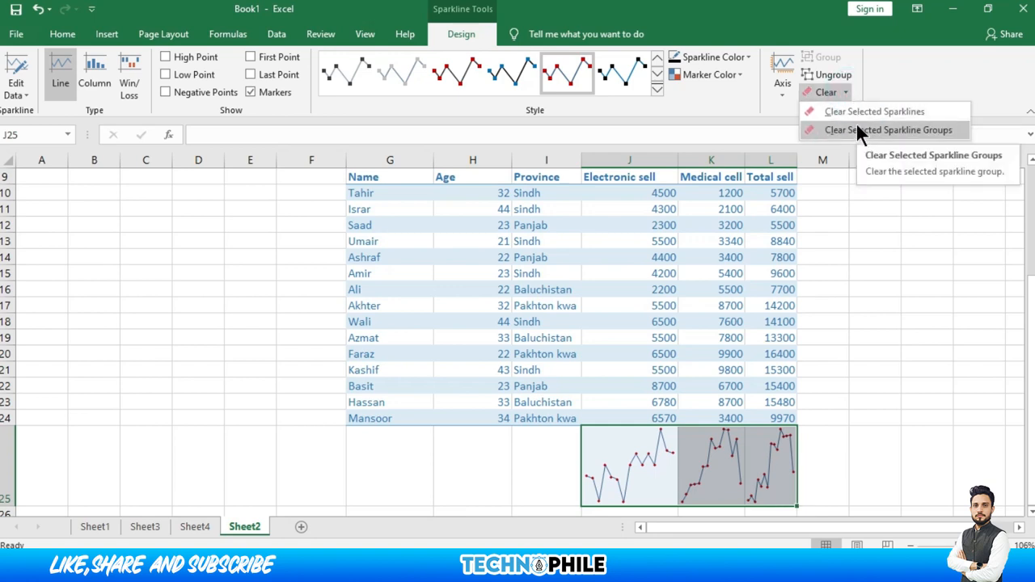
pyautogui.click(859, 114)
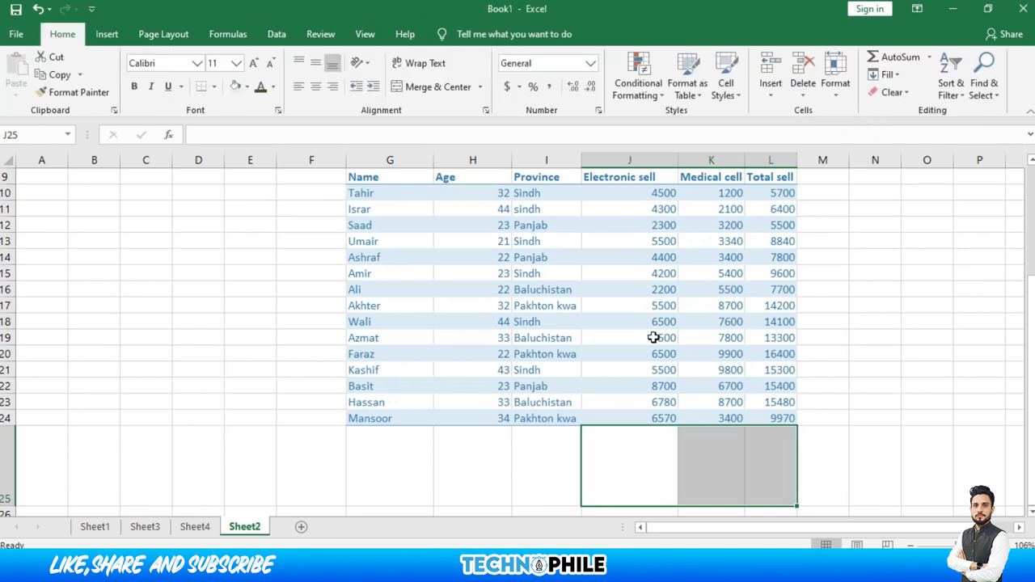
# Step: Insert a column sparkline in cell J25 using the data range J10:J24
pyautogui.click(632, 478)
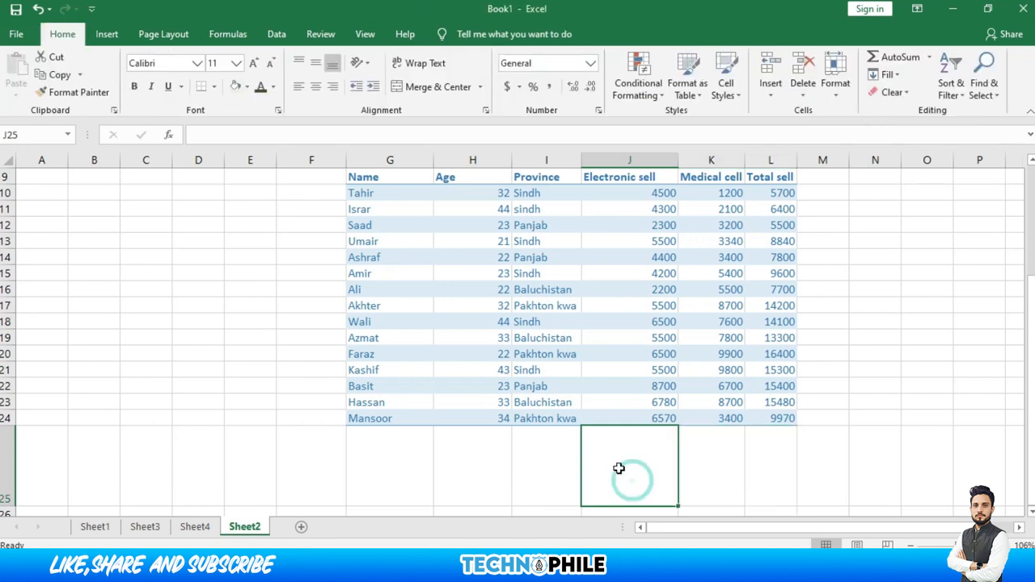
pyautogui.click(114, 40)
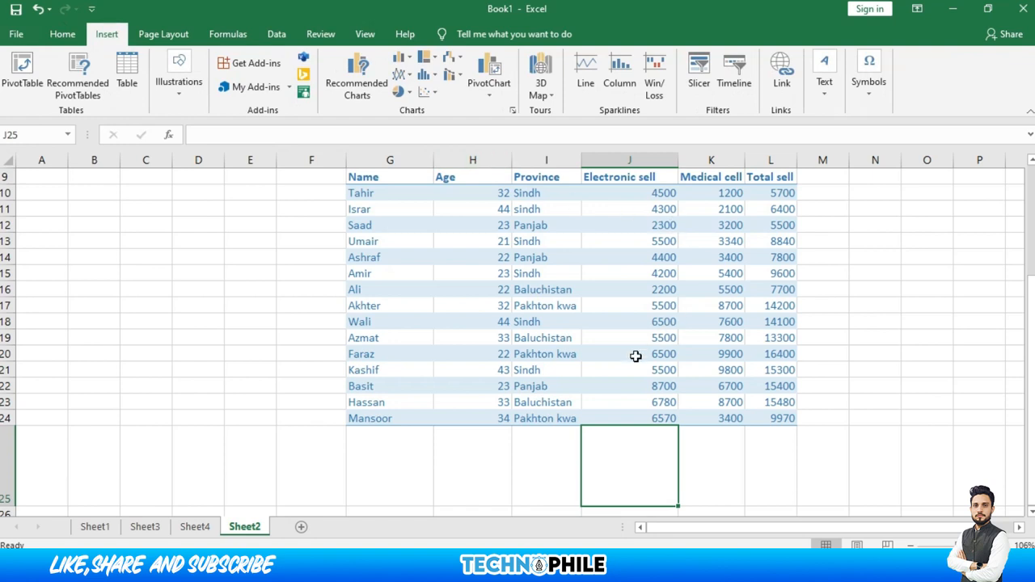
pyautogui.click(621, 85)
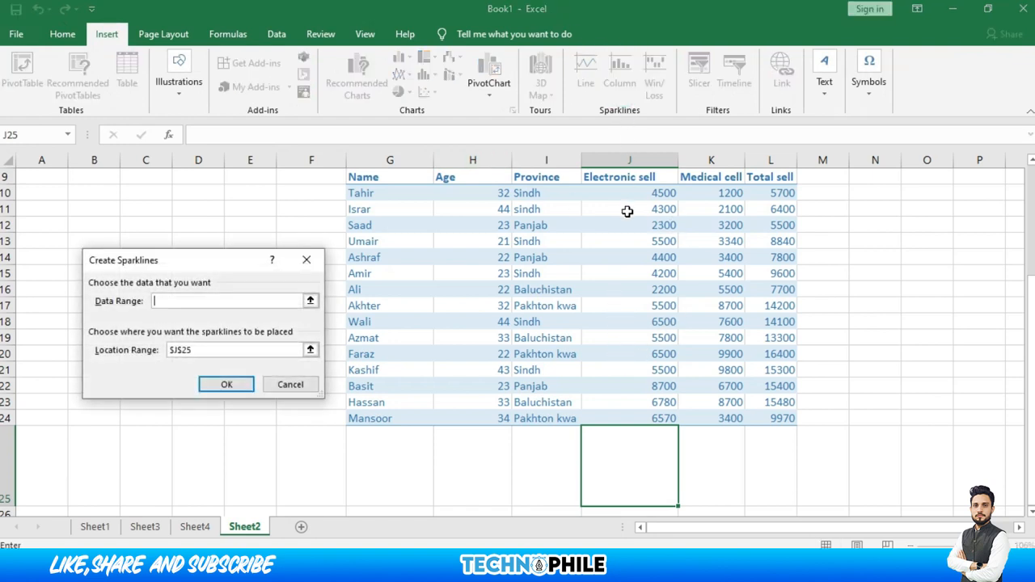
pyautogui.moveTo(626, 199); pyautogui.dragTo(628, 413)
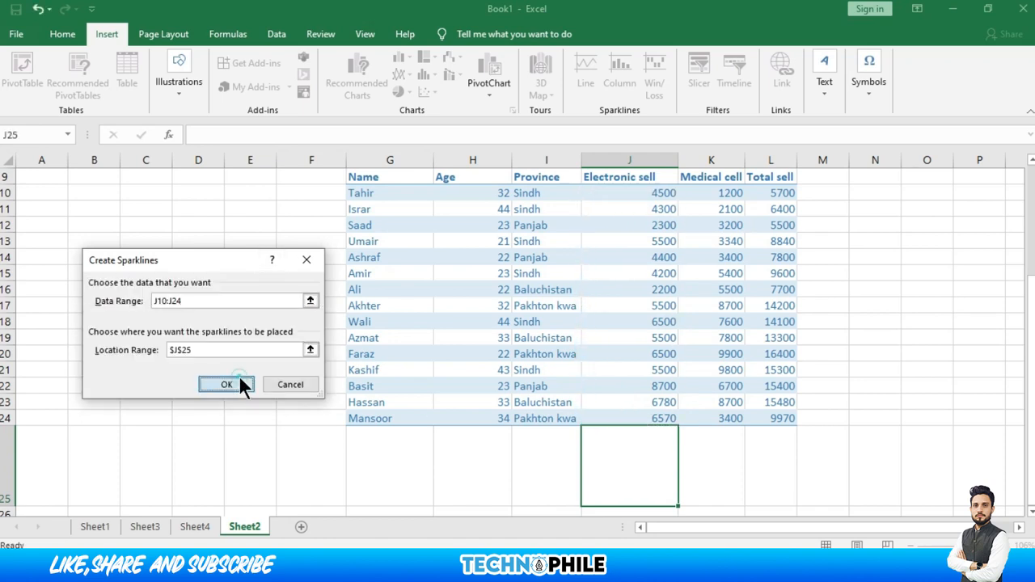
pyautogui.click(239, 379)
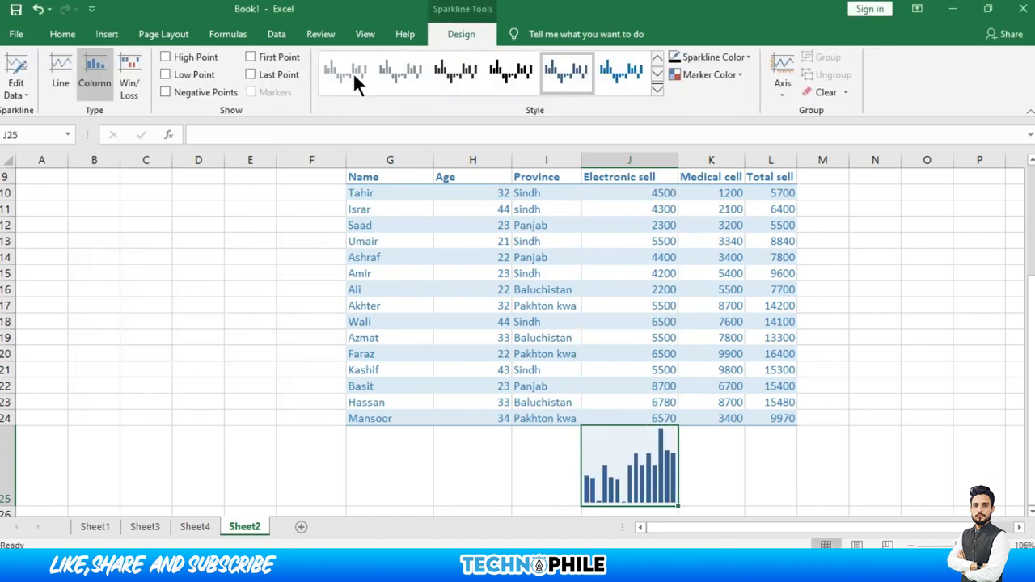
# Step: Set the color of the column sparkline in J25 to standard red
pyautogui.click(730, 84)
pyautogui.click(747, 57)
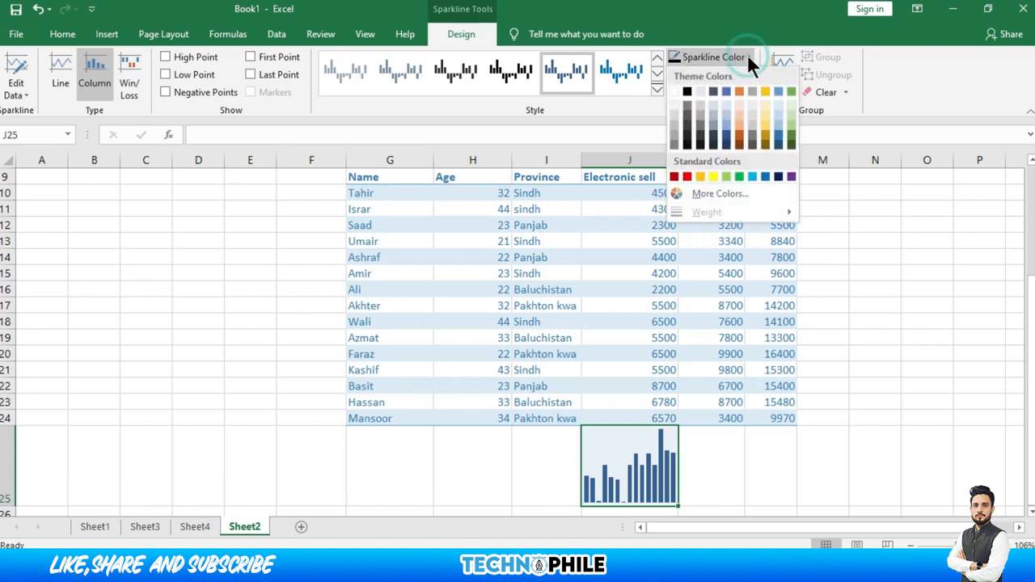
pyautogui.click(686, 178)
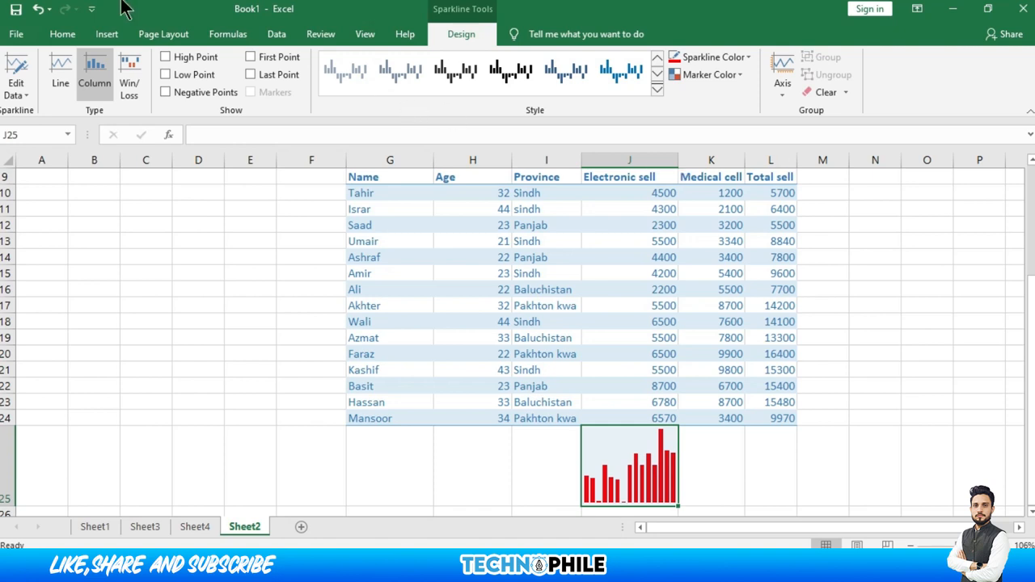
# Step: Create a PivotTable on a new worksheet from the data table in G9:L24
pyautogui.click(117, 33)
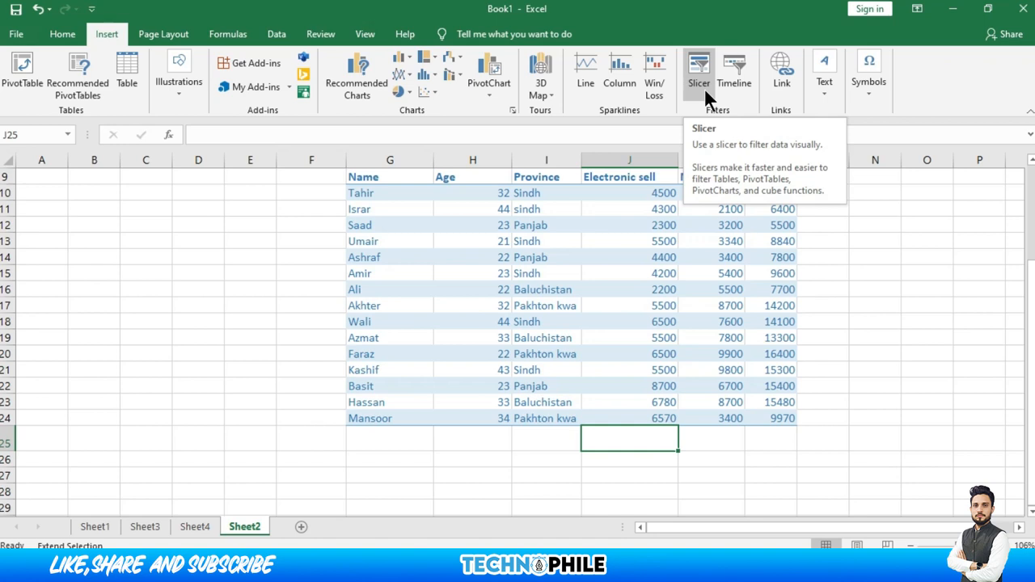
pyautogui.click(369, 180)
pyautogui.moveTo(369, 180); pyautogui.dragTo(479, 239)
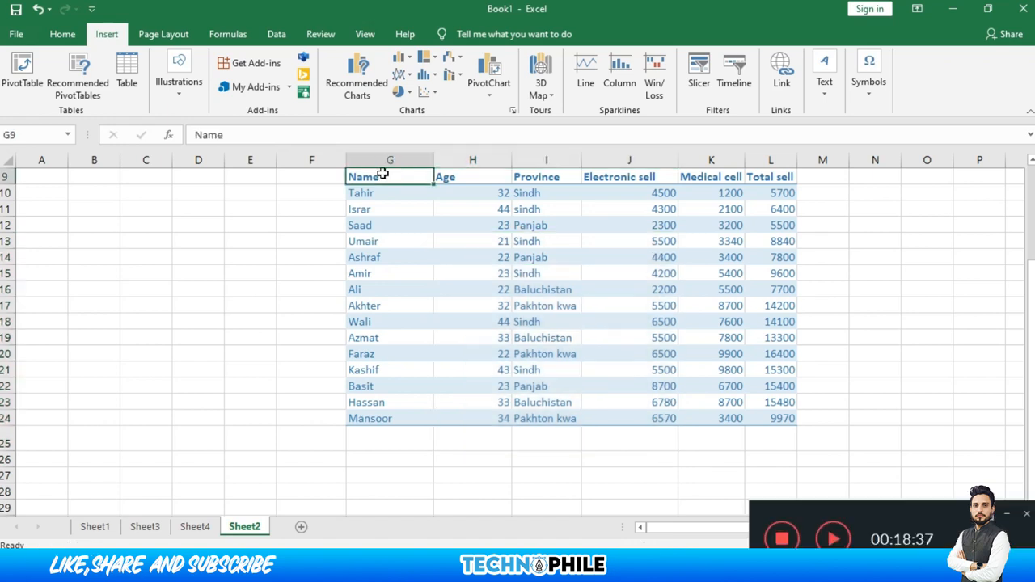
pyautogui.moveTo(383, 175); pyautogui.dragTo(771, 412)
pyautogui.click(33, 84)
pyautogui.click(253, 412)
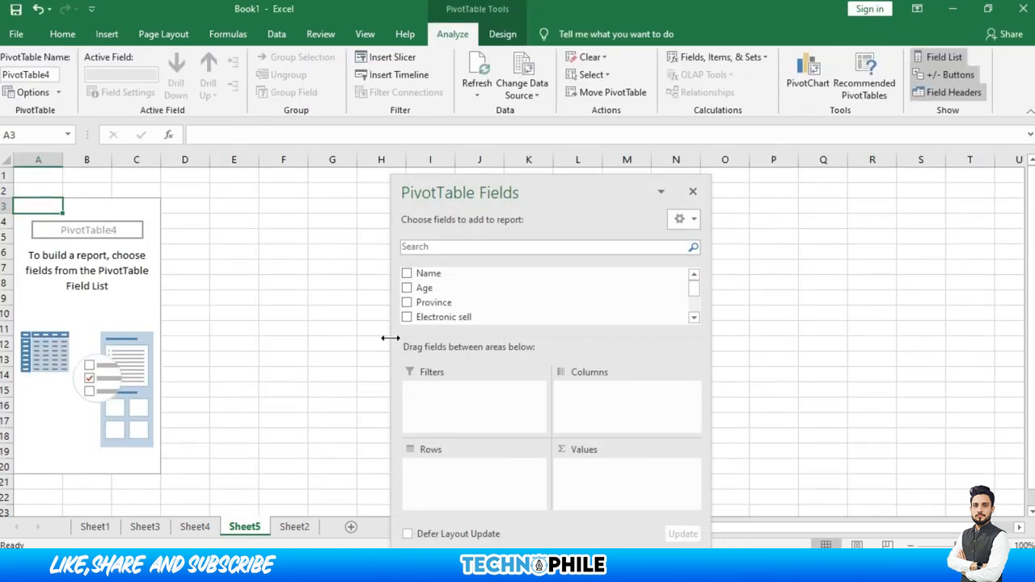
# Step: Place Name in the PivotTable rows, sum Age, Medical cell and Total sell as values, and close the field list
pyautogui.moveTo(428, 277); pyautogui.dragTo(441, 473)
pyautogui.moveTo(417, 289); pyautogui.dragTo(605, 487)
pyautogui.moveTo(432, 306); pyautogui.dragTo(591, 505)
pyautogui.moveTo(428, 321); pyautogui.dragTo(575, 499)
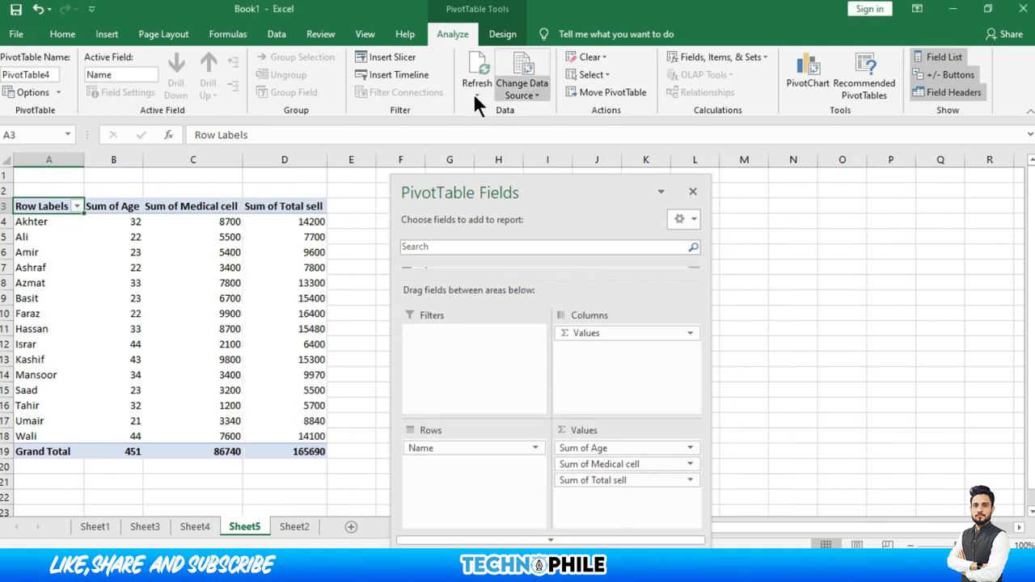
pyautogui.click(78, 31)
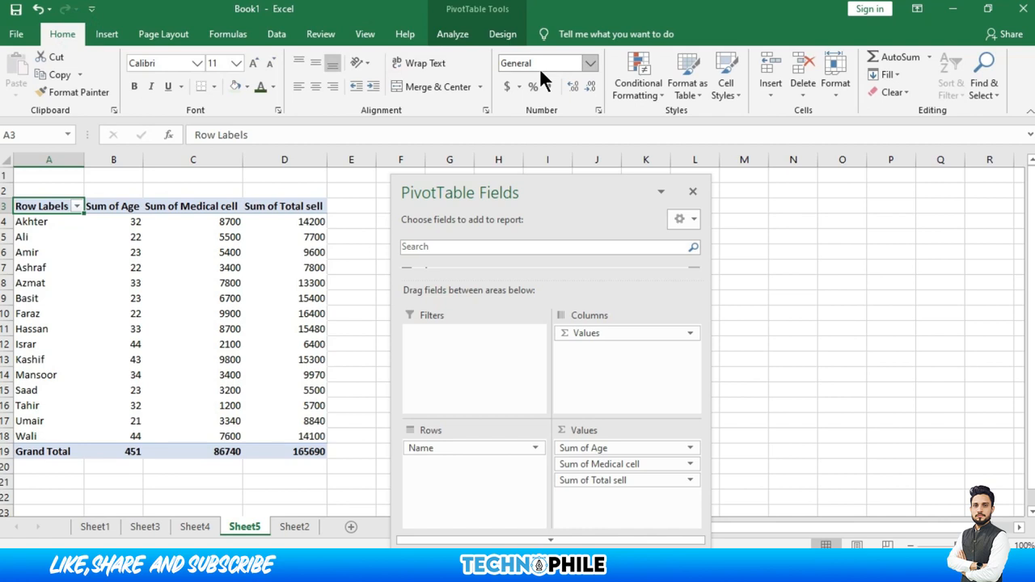
pyautogui.click(696, 195)
# Step: Insert slicers for Name and Electronic sell and place them side by side beside the PivotTable
pyautogui.click(106, 35)
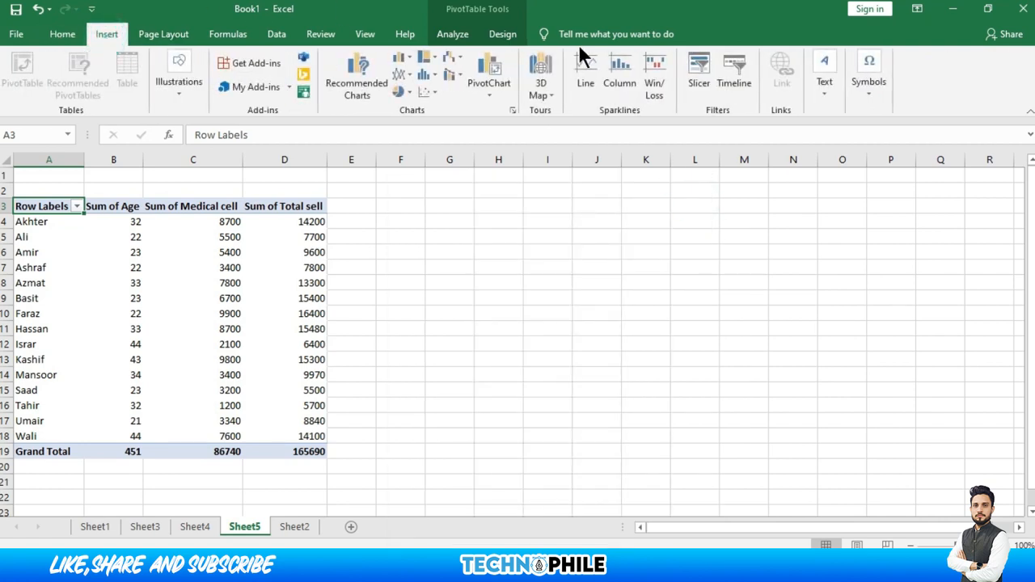
pyautogui.click(696, 71)
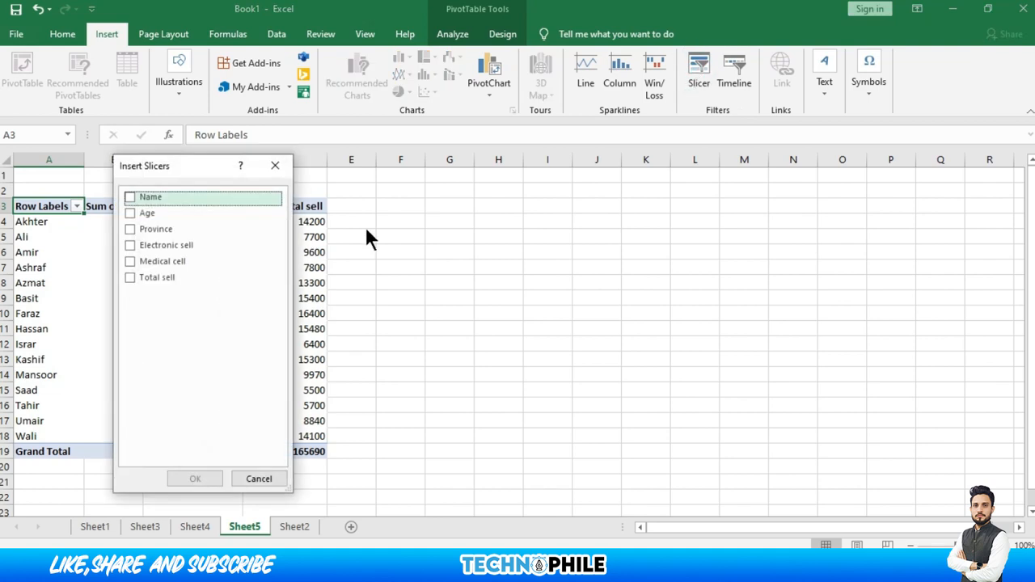
pyautogui.moveTo(198, 170); pyautogui.dragTo(657, 180)
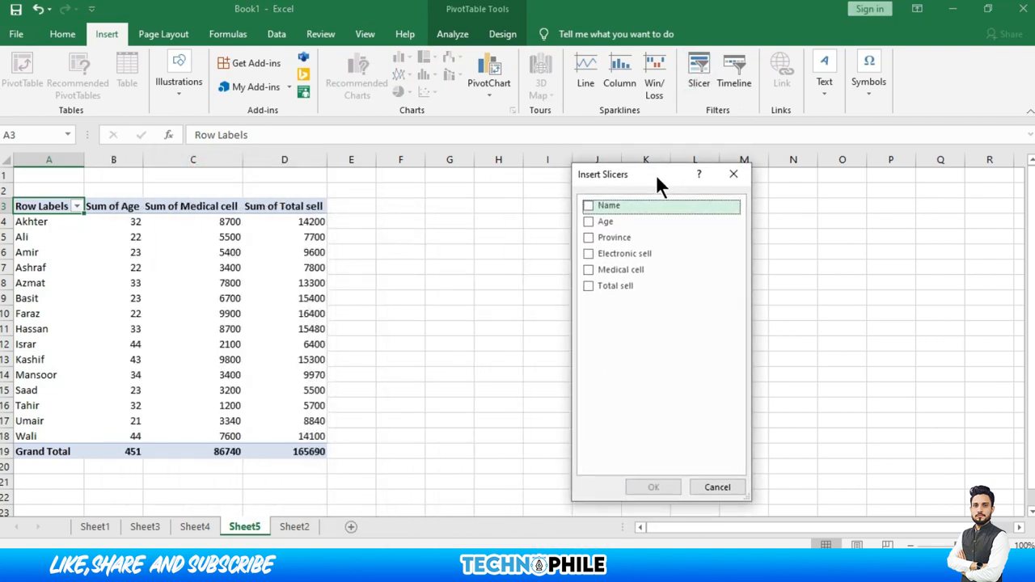
pyautogui.click(589, 209)
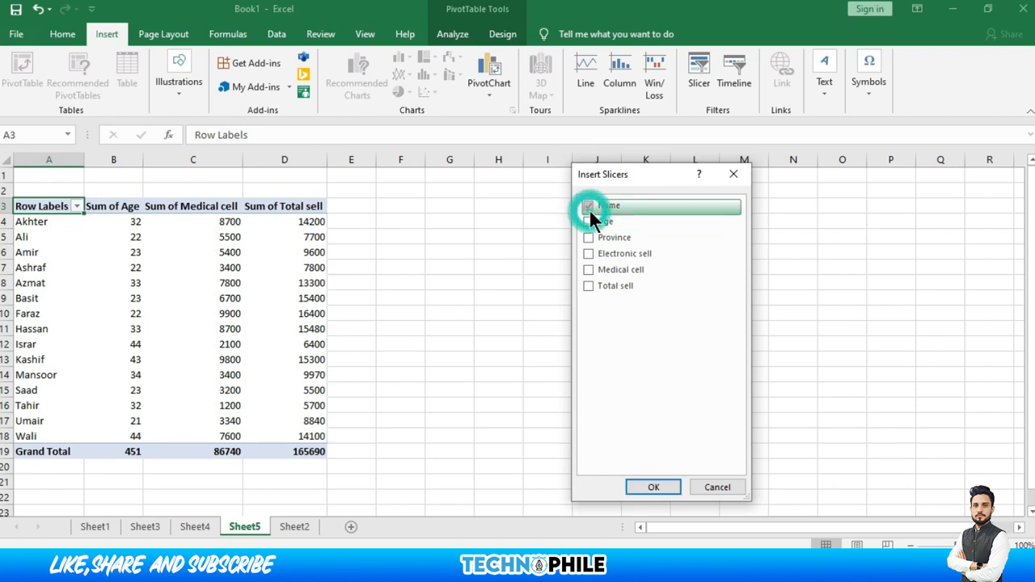
pyautogui.click(592, 253)
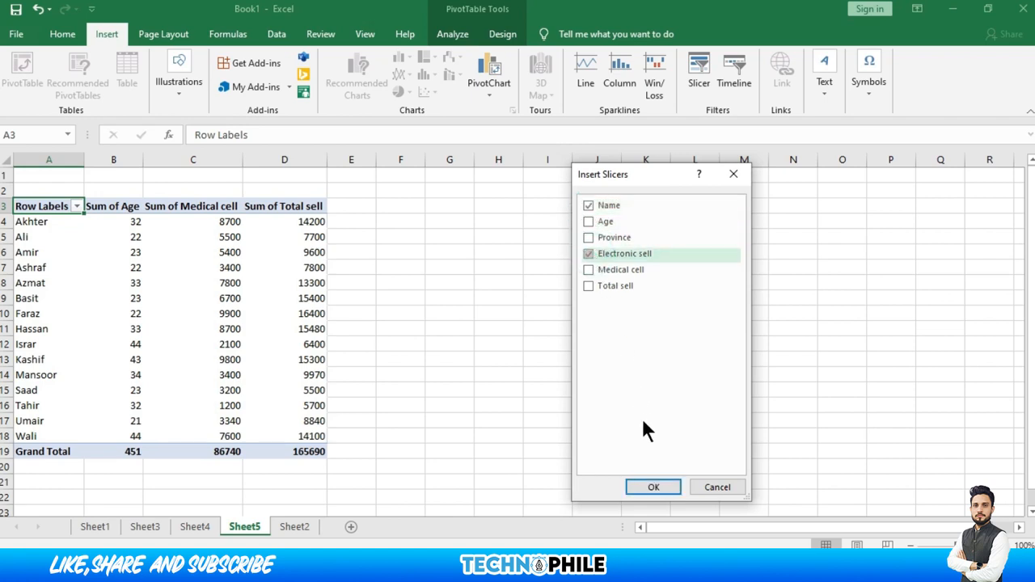
pyautogui.click(653, 489)
pyautogui.click(501, 272)
pyautogui.moveTo(524, 275); pyautogui.dragTo(666, 242)
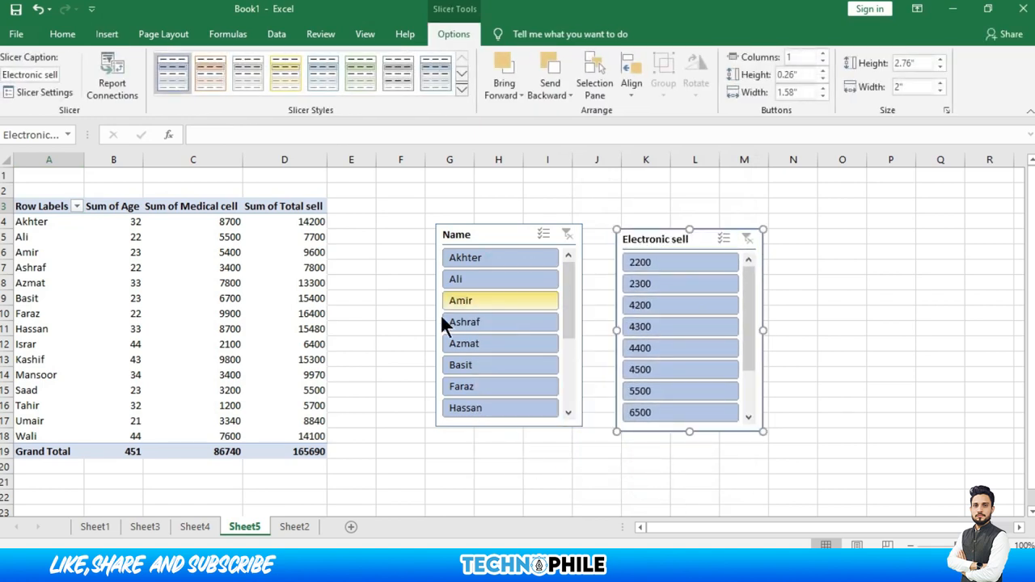
# Step: Filter the PivotTable by the second entry in the Name slicer and by Electronic sell 4500, clearing each filter after use
pyautogui.click(473, 281)
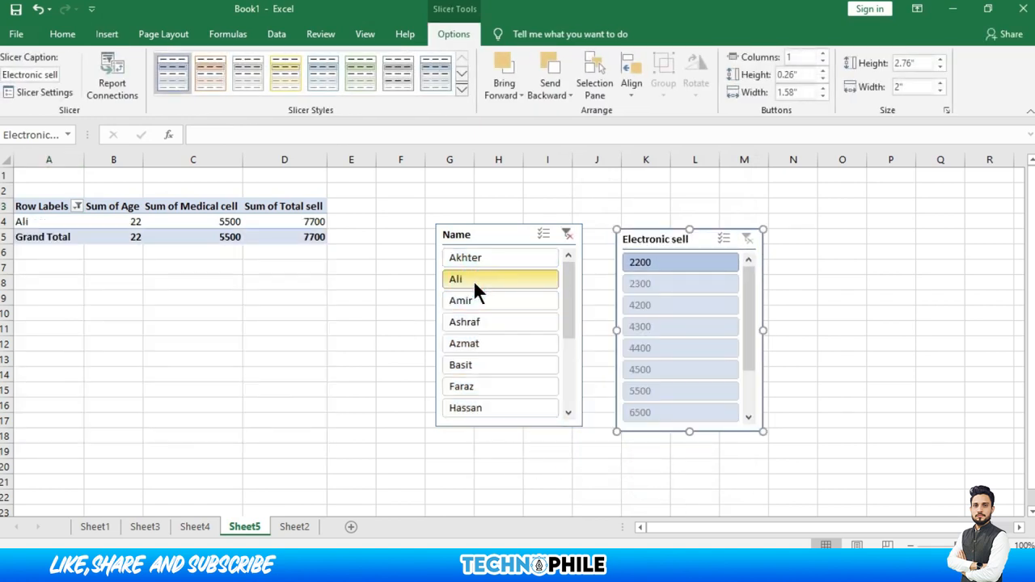
pyautogui.click(569, 235)
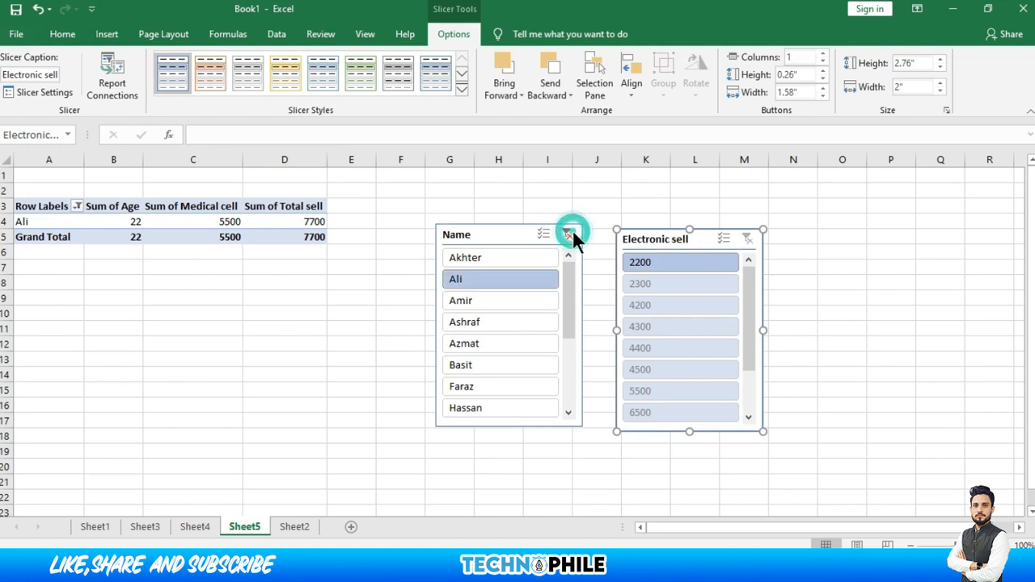
pyautogui.click(638, 377)
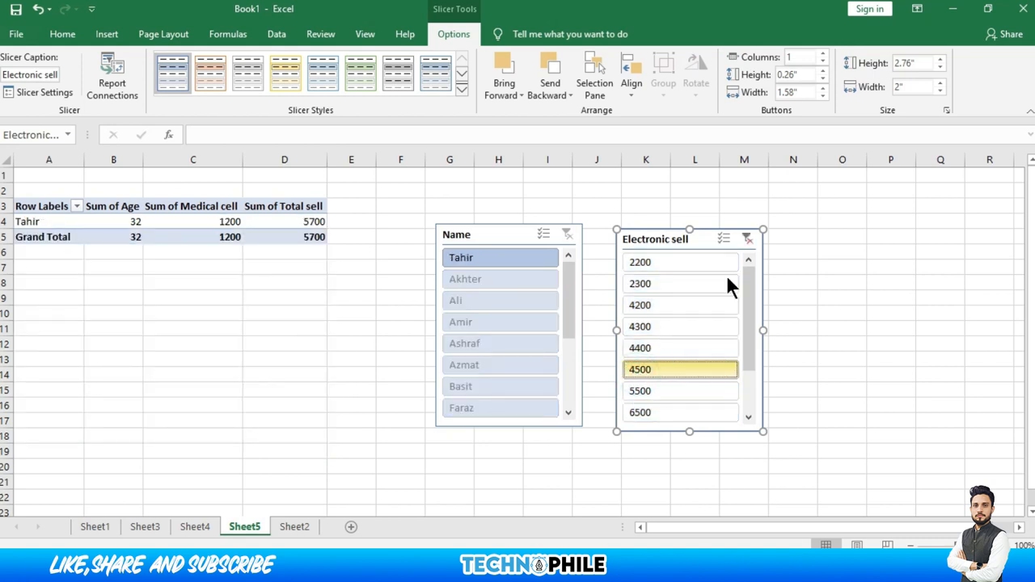
pyautogui.click(748, 238)
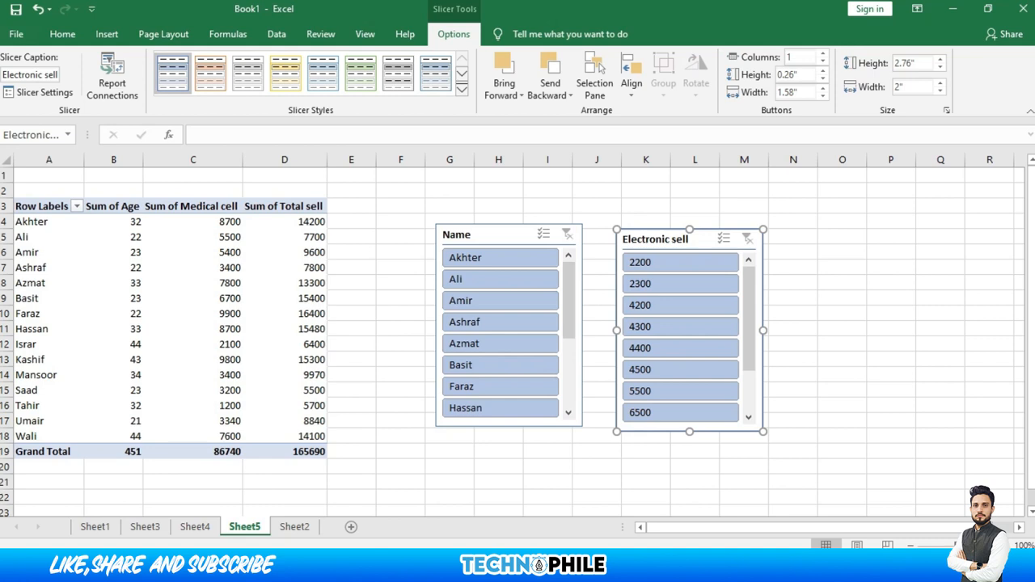
# Step: Add a hyperlink to cell G20 on Sheet2 that points to the Book1 workbook in the Documents folder
pyautogui.click(209, 524)
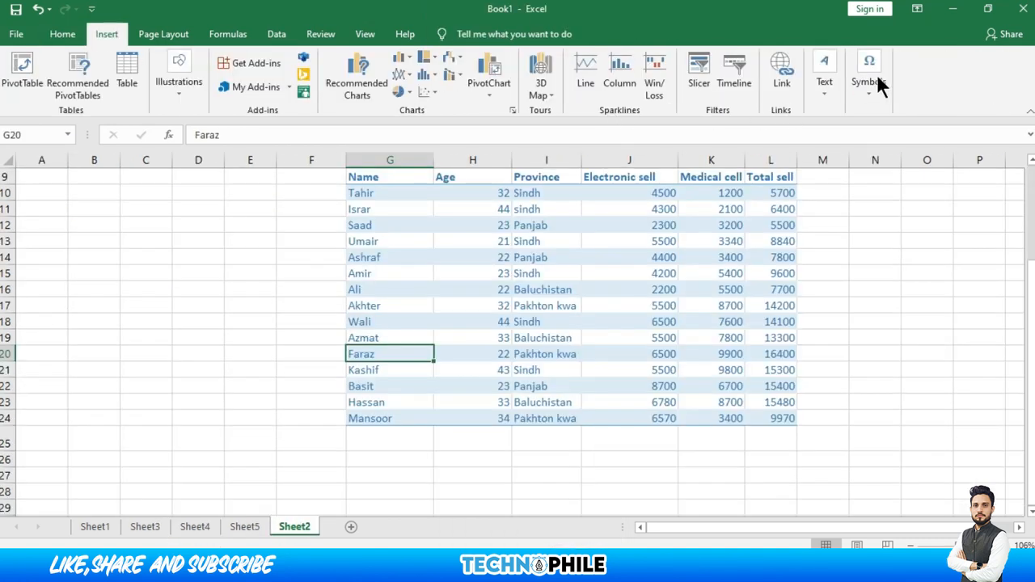
pyautogui.click(771, 69)
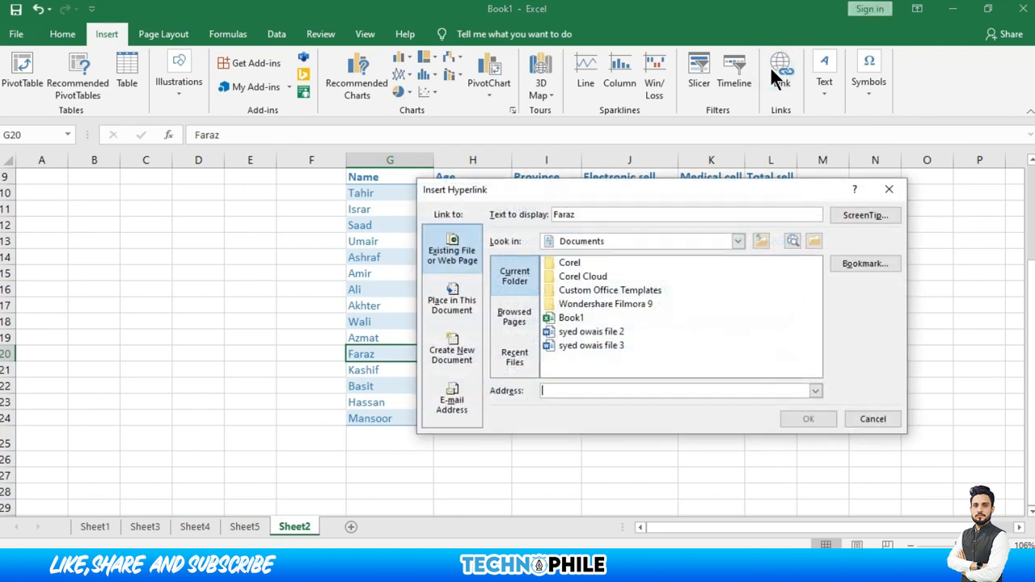
pyautogui.click(577, 318)
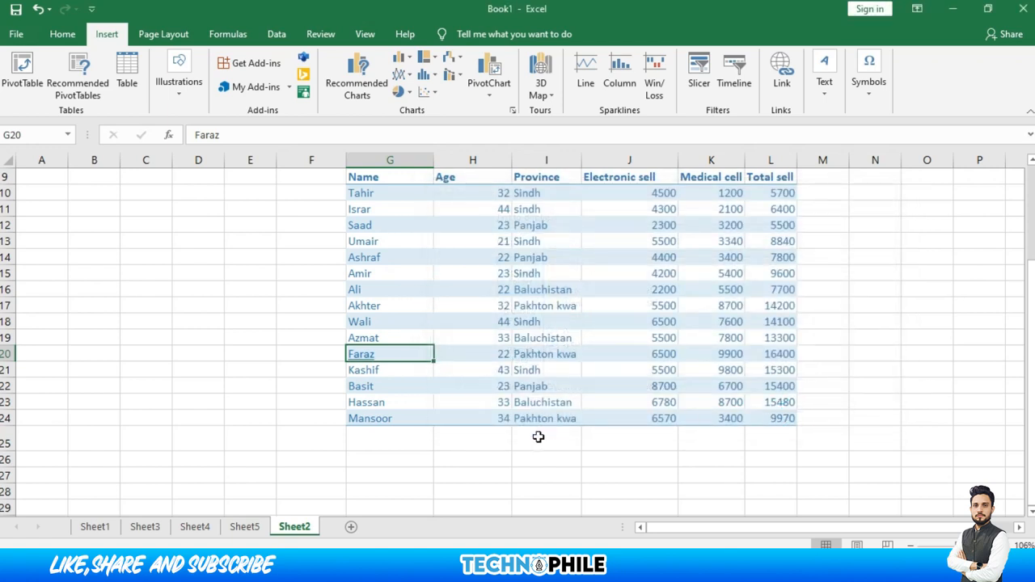
# Step: Follow the hyperlink in cell G20, accept the security notice, and close the linked workbook
pyautogui.click(361, 357)
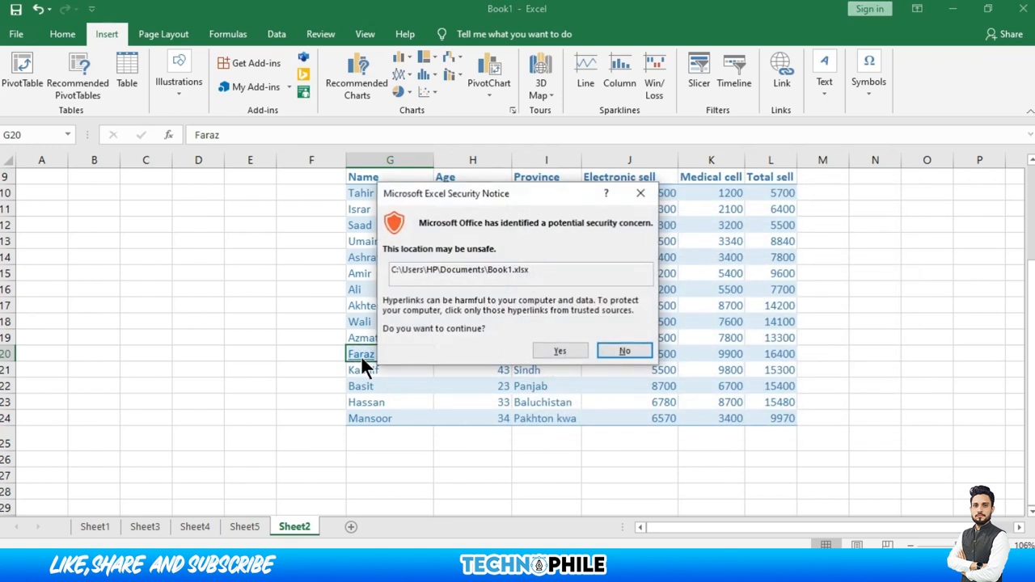
pyautogui.click(566, 350)
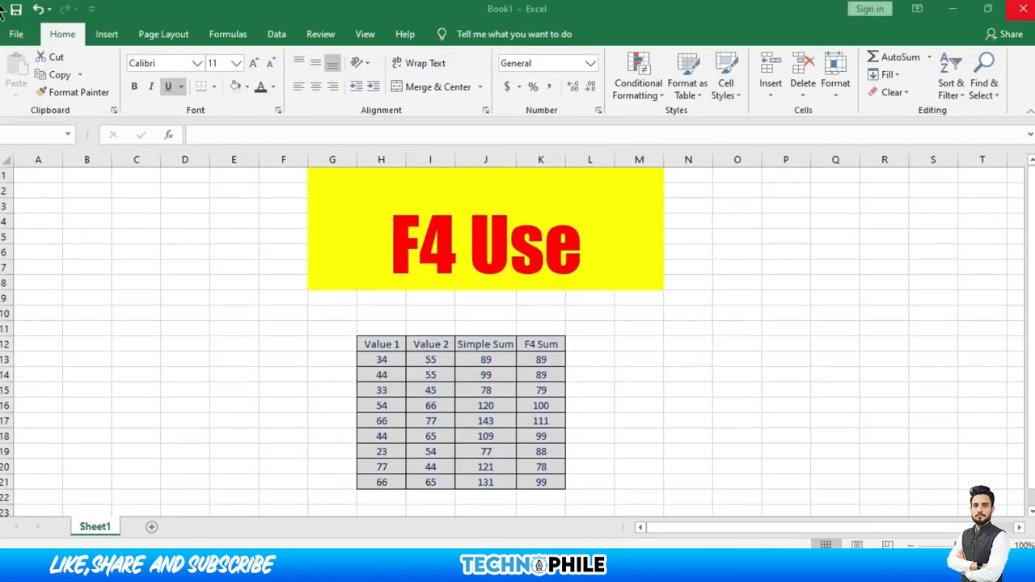
pyautogui.click(1026, 8)
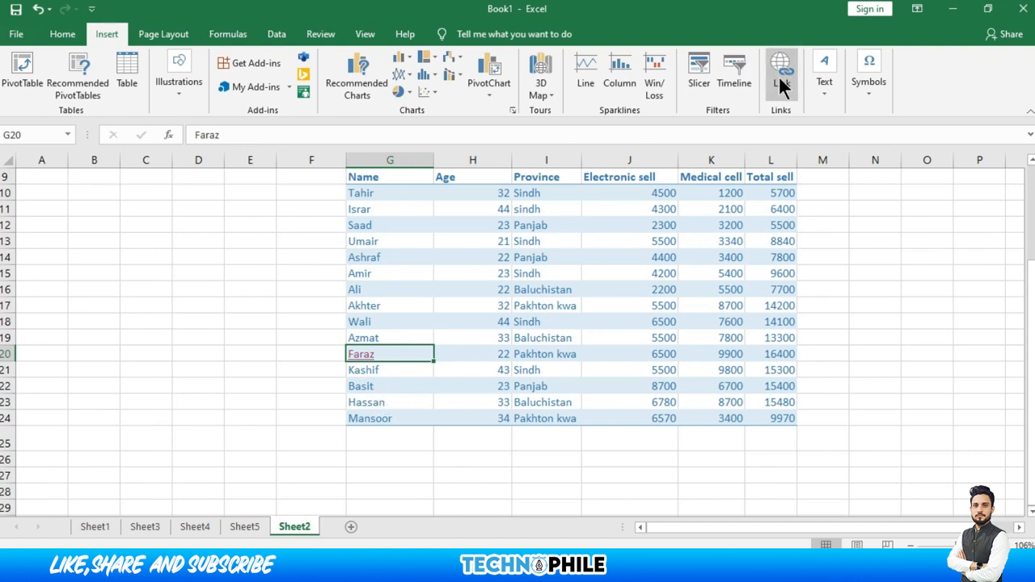
# Step: Draw a text box in the empty cells beside the table, enter a short self-introduction, and delete the box
pyautogui.click(822, 89)
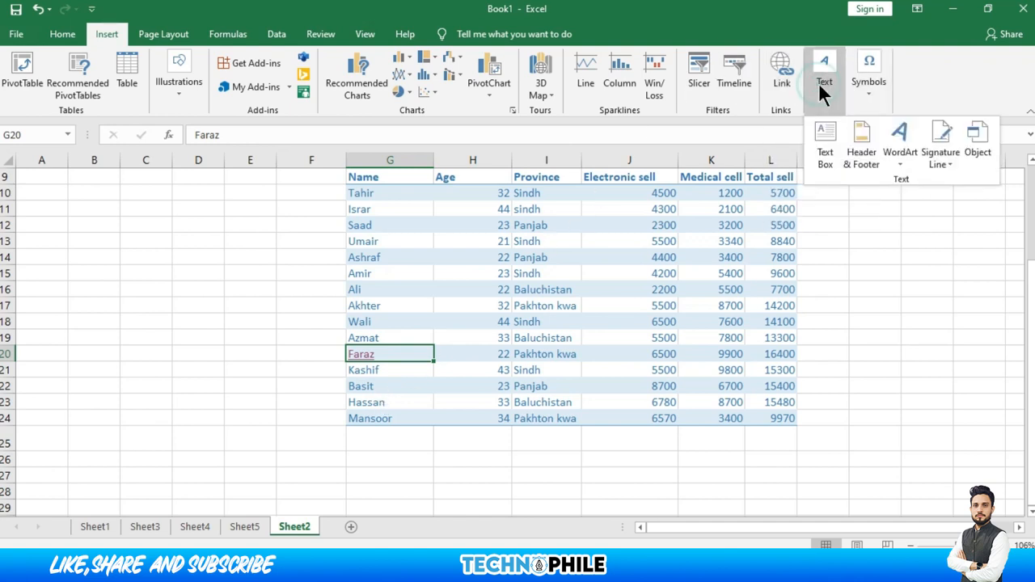
pyautogui.click(827, 137)
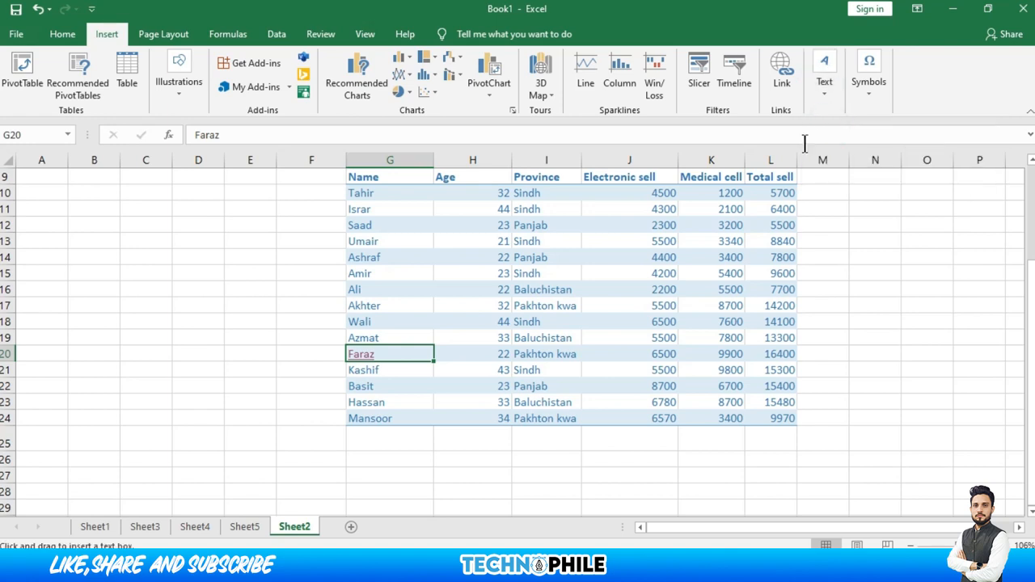
pyautogui.moveTo(122, 287)
pyautogui.mouseDown()
pyautogui.moveTo(173, 308)
pyautogui.moveTo(299, 402)
pyautogui.mouseUp()
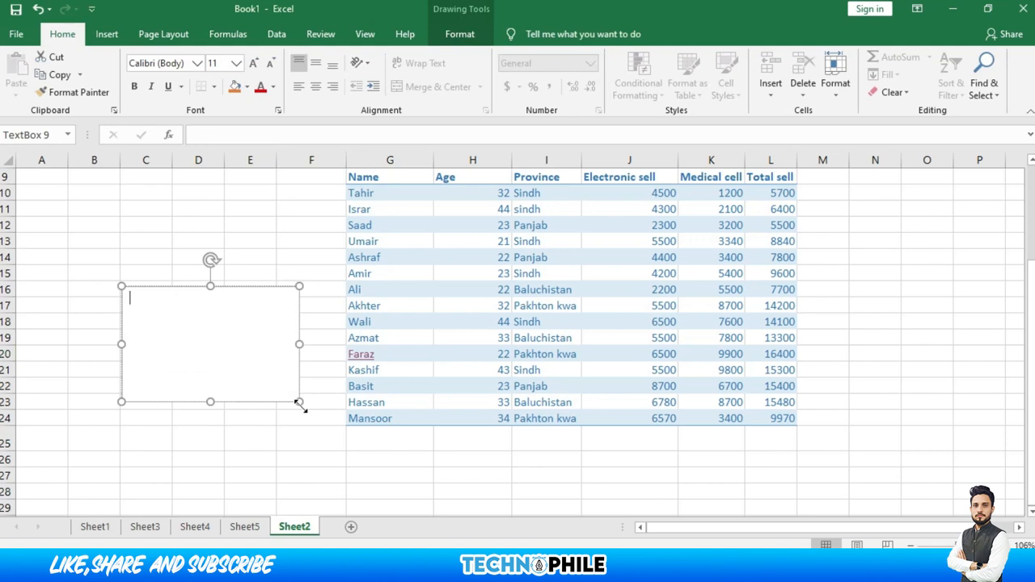
pyautogui.write('my name is tahir')
pyautogui.click(239, 287)
pyautogui.press('Delete')
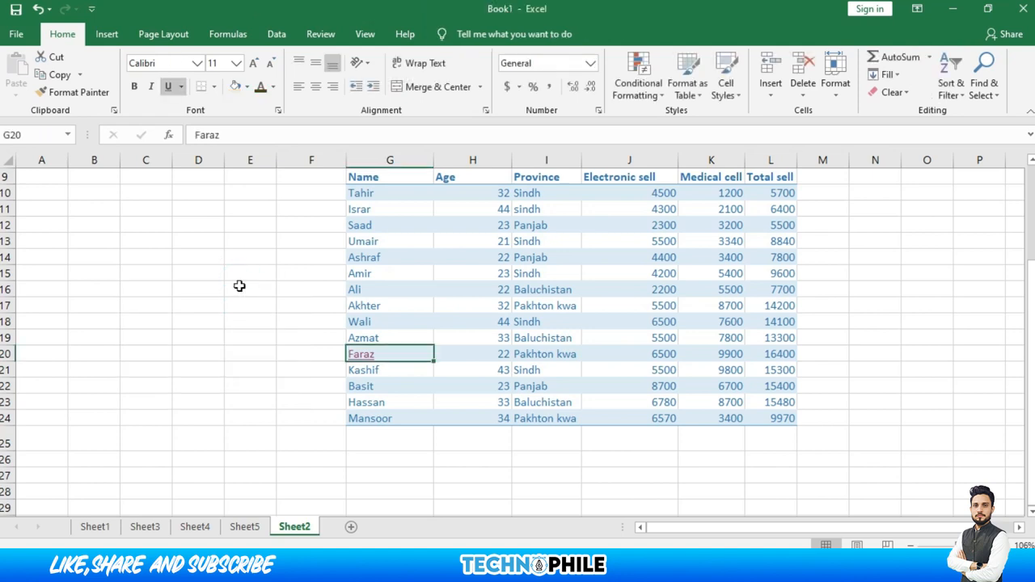
# Step: Open the header and footer editing of Sheet2, leave the header empty, and return to the normal sheet view
pyautogui.click(119, 39)
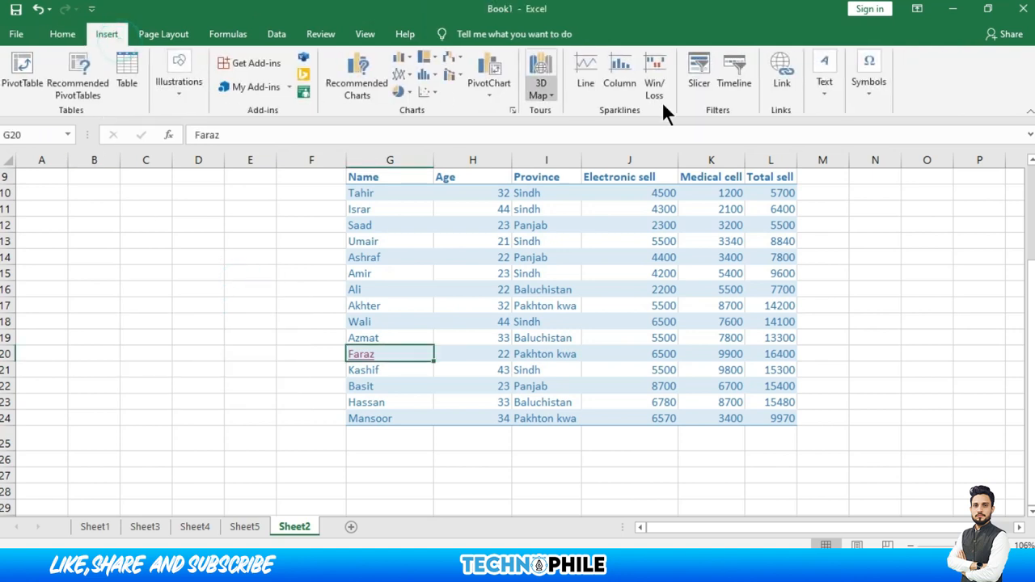
pyautogui.click(825, 79)
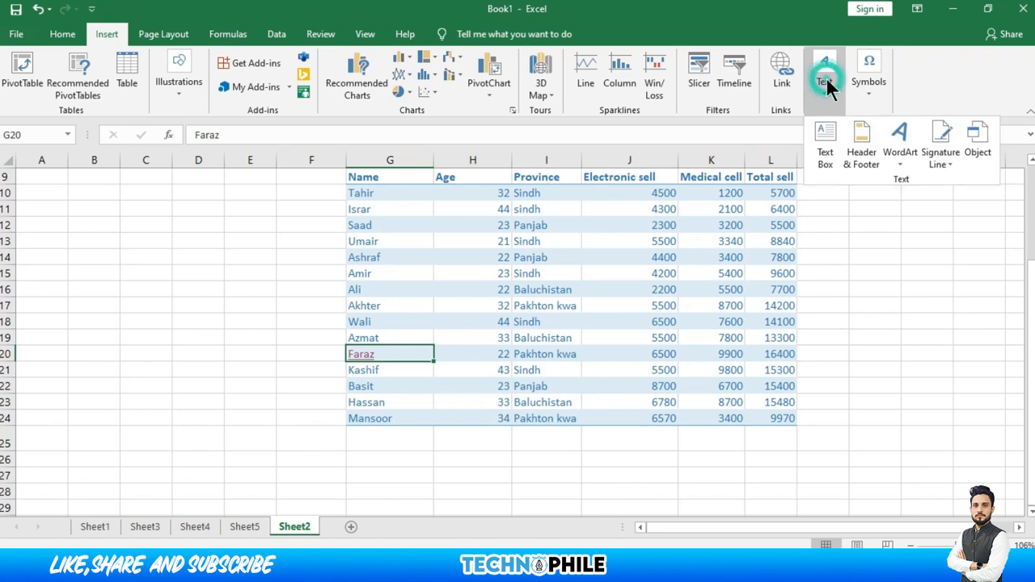
pyautogui.click(852, 156)
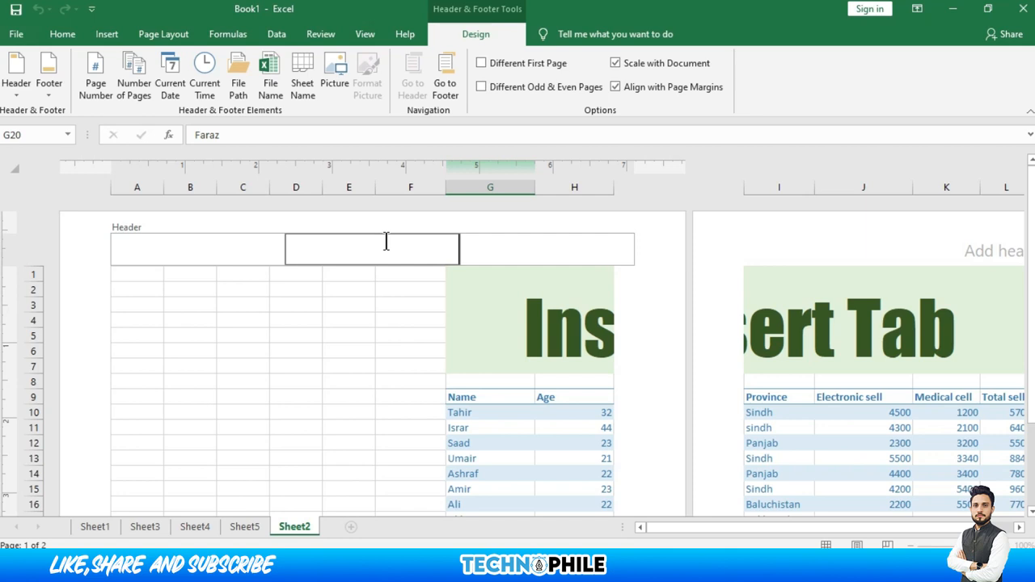
pyautogui.click(371, 313)
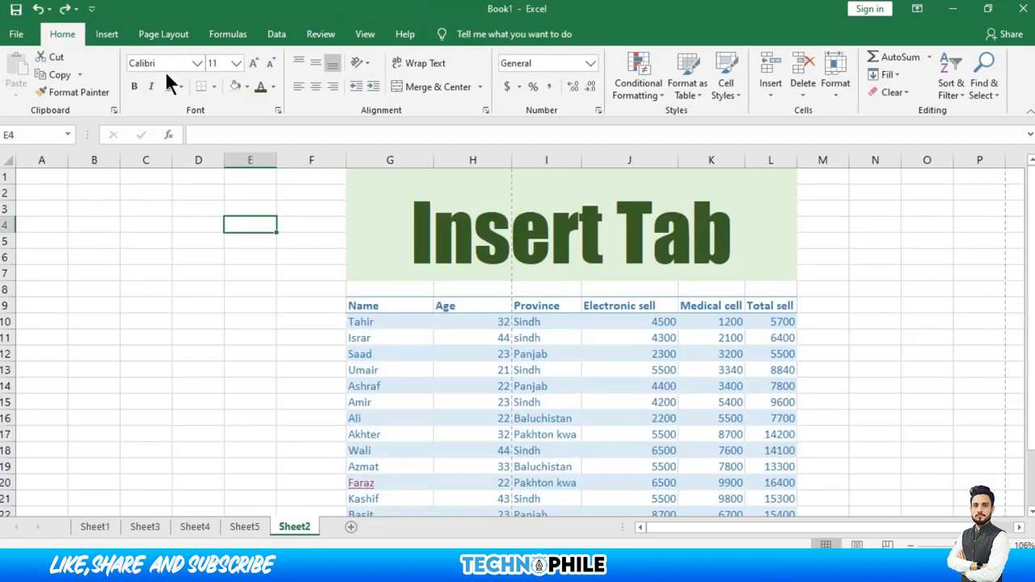
# Step: Insert orange Accent color 2 WordArt with a short self-introduction, move it over the Insert Tab title, and delete it
pyautogui.click(103, 36)
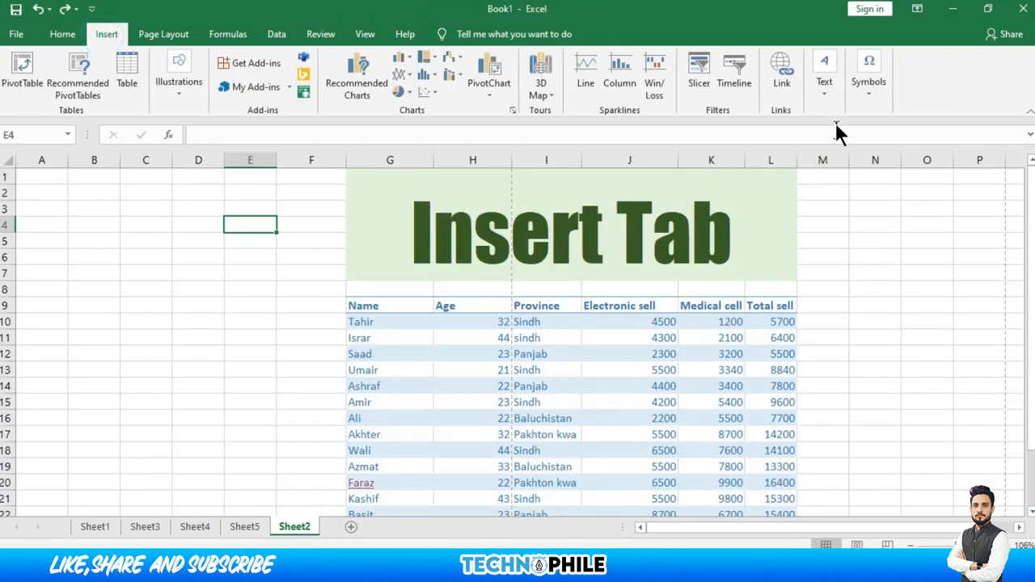
pyautogui.click(823, 83)
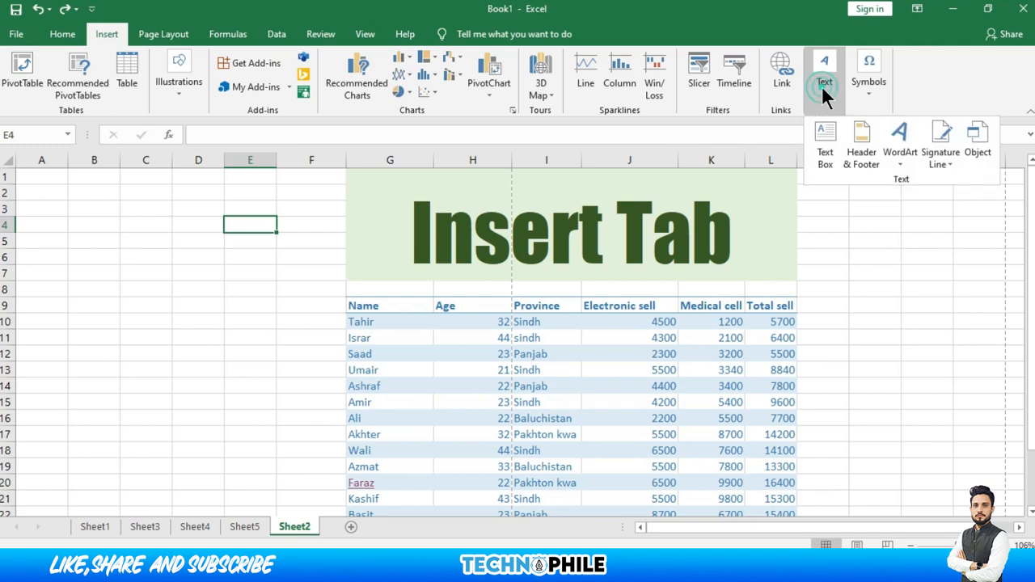
pyautogui.click(909, 144)
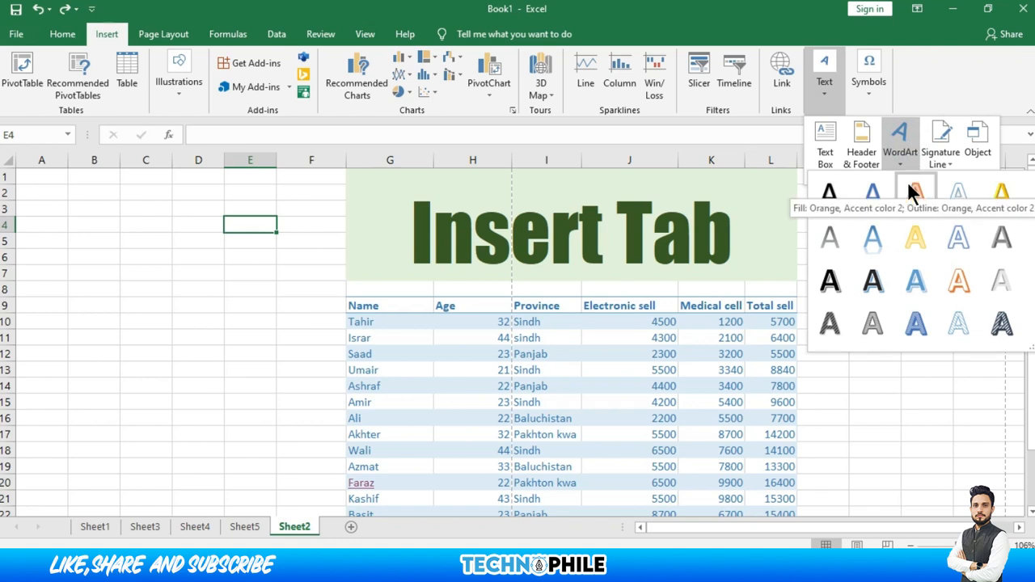
pyautogui.click(911, 193)
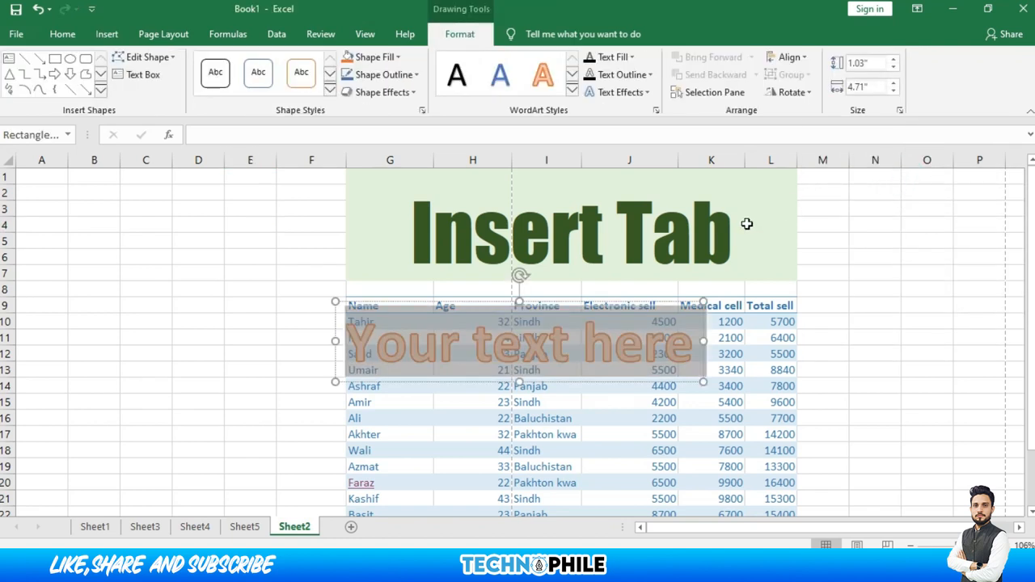
pyautogui.write('my name is tahir')
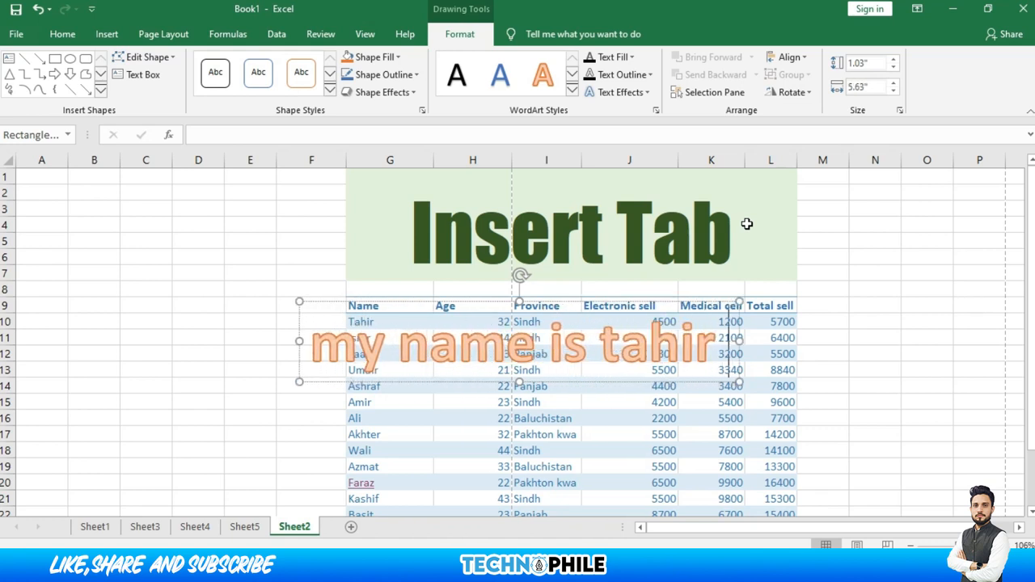
pyautogui.write(' khan')
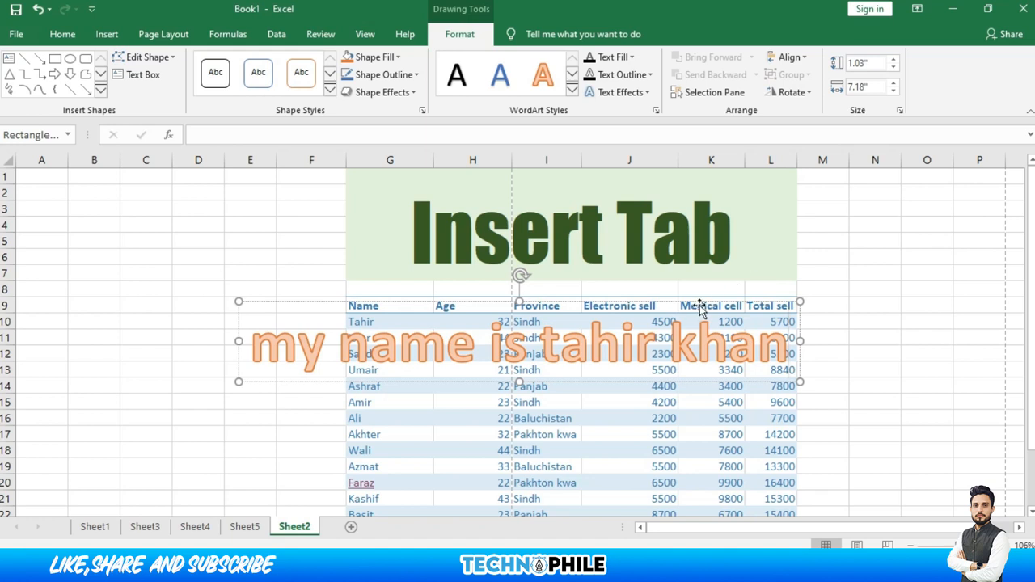
pyautogui.moveTo(700, 308); pyautogui.dragTo(775, 185)
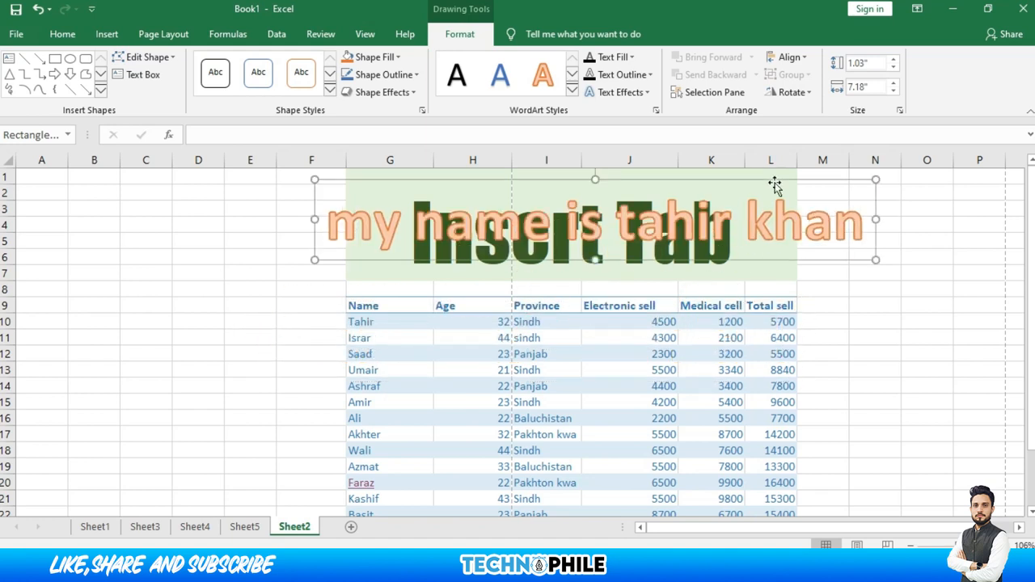
pyautogui.press('Delete')
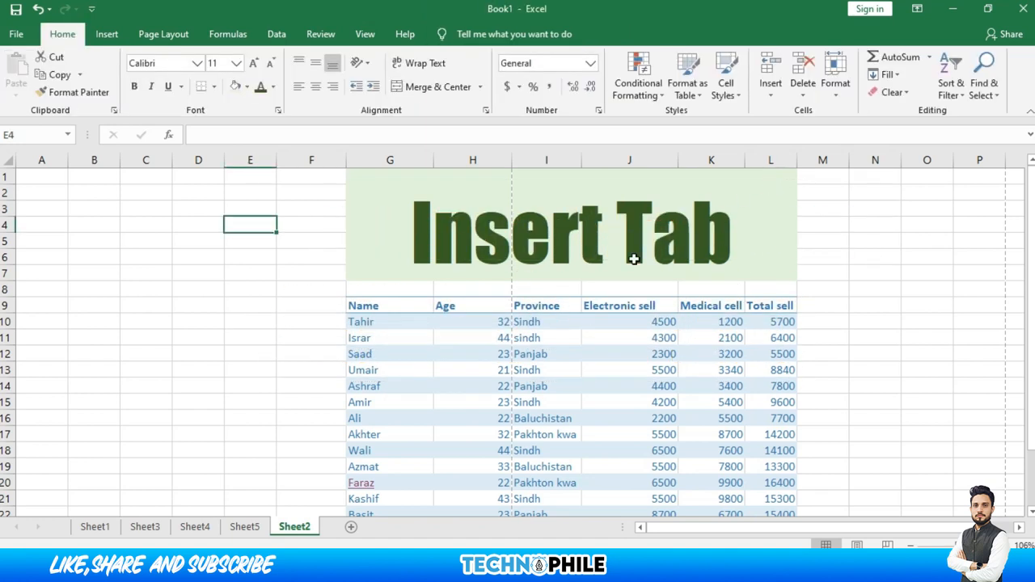
# Step: Start a Microsoft Office signature line at cell C12 and enter the suggested signer's full name
pyautogui.click(100, 44)
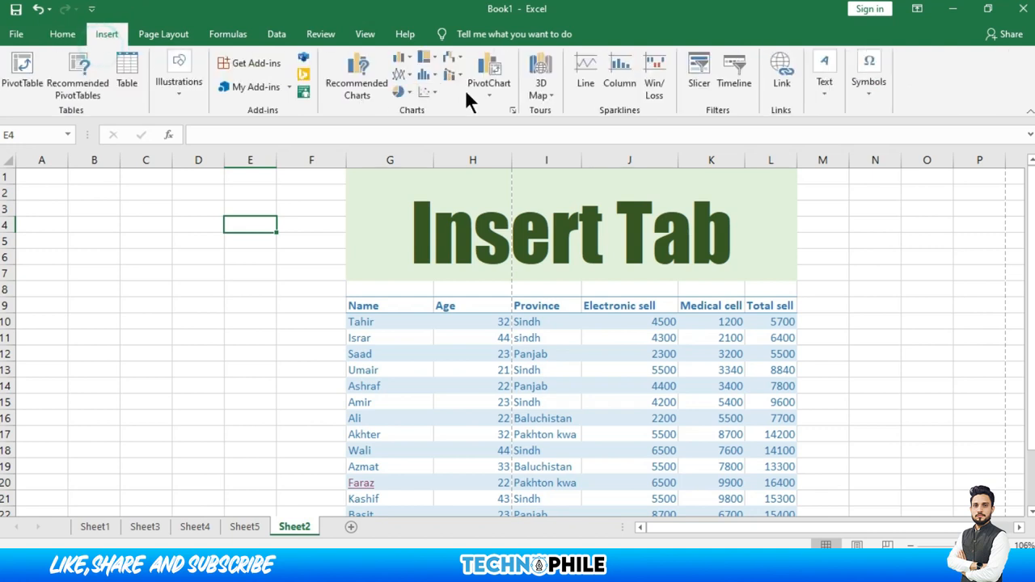
pyautogui.click(817, 99)
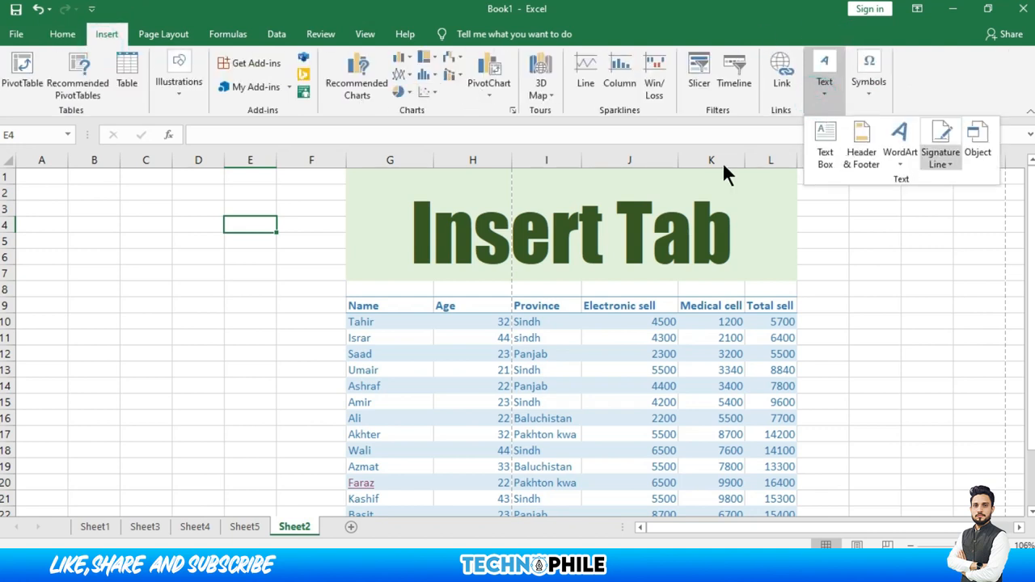
pyautogui.click(109, 331)
pyautogui.click(132, 357)
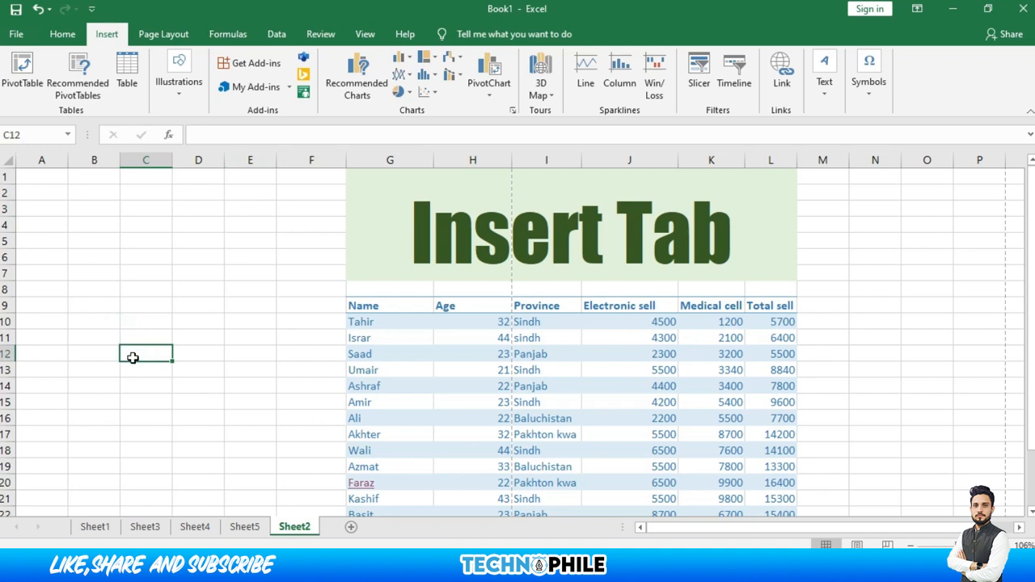
pyautogui.click(822, 84)
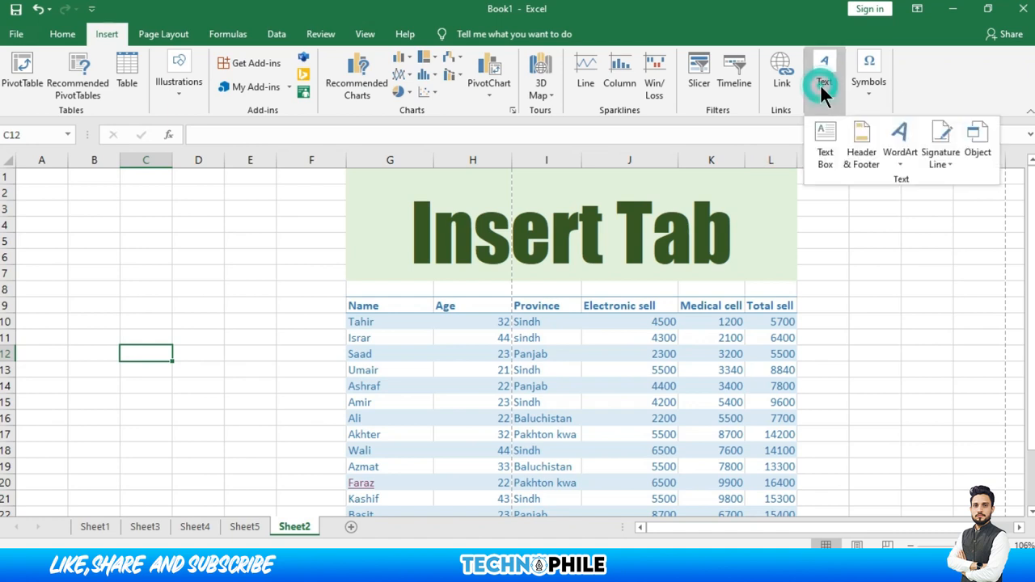
pyautogui.click(944, 152)
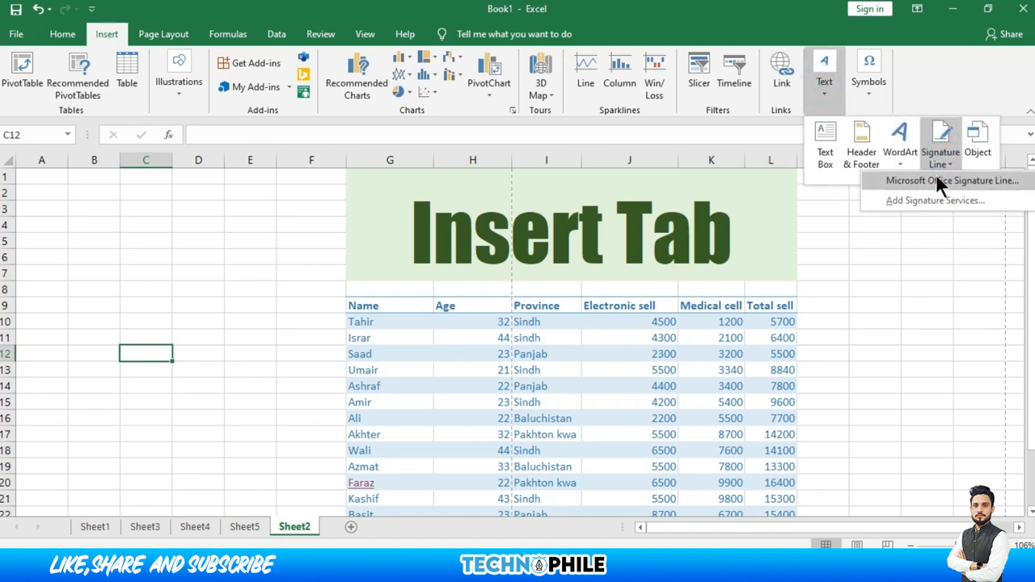
pyautogui.click(937, 182)
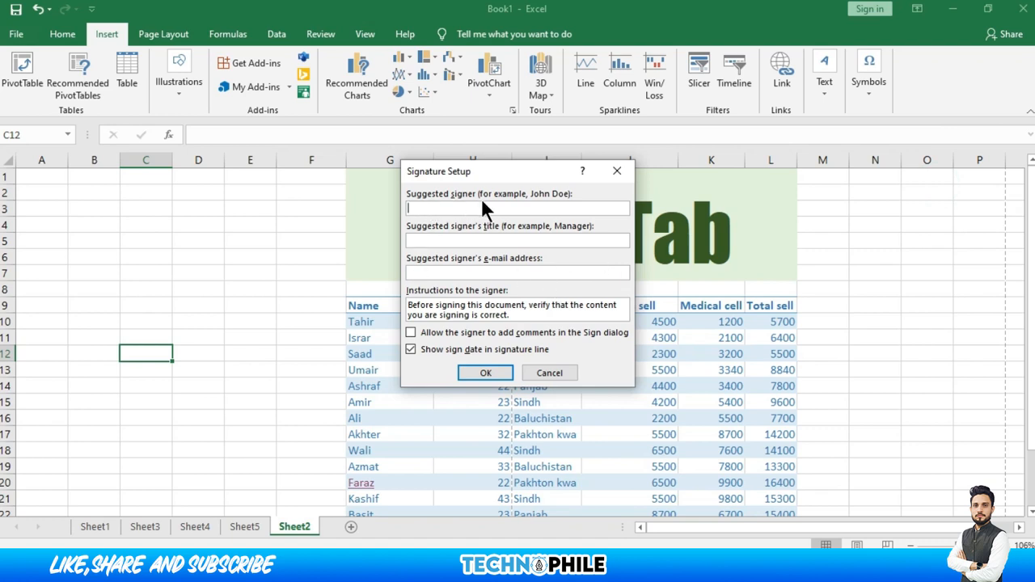
pyautogui.write('Tahir Khan')
# Step: Set the suggested signer's title to Teacher and insert the signature line
pyautogui.click(522, 241)
pyautogui.write('Worker')
pyautogui.press('BackSpace')
pyautogui.press('BackSpace')
pyautogui.press('BackSpace')
pyautogui.press('BackSpace')
pyautogui.press('BackSpace')
pyautogui.write('Teacher')
pyautogui.click(485, 370)
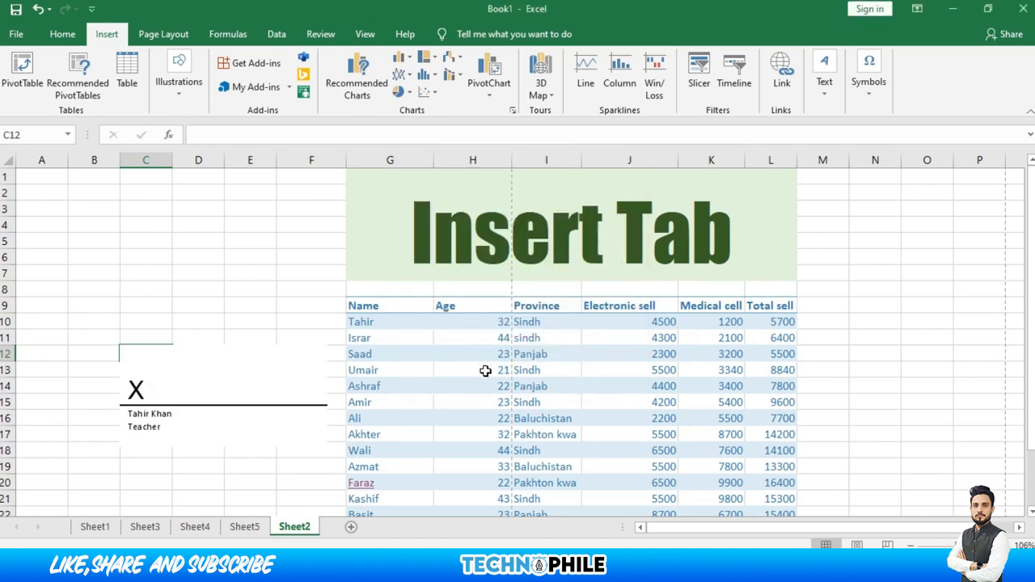